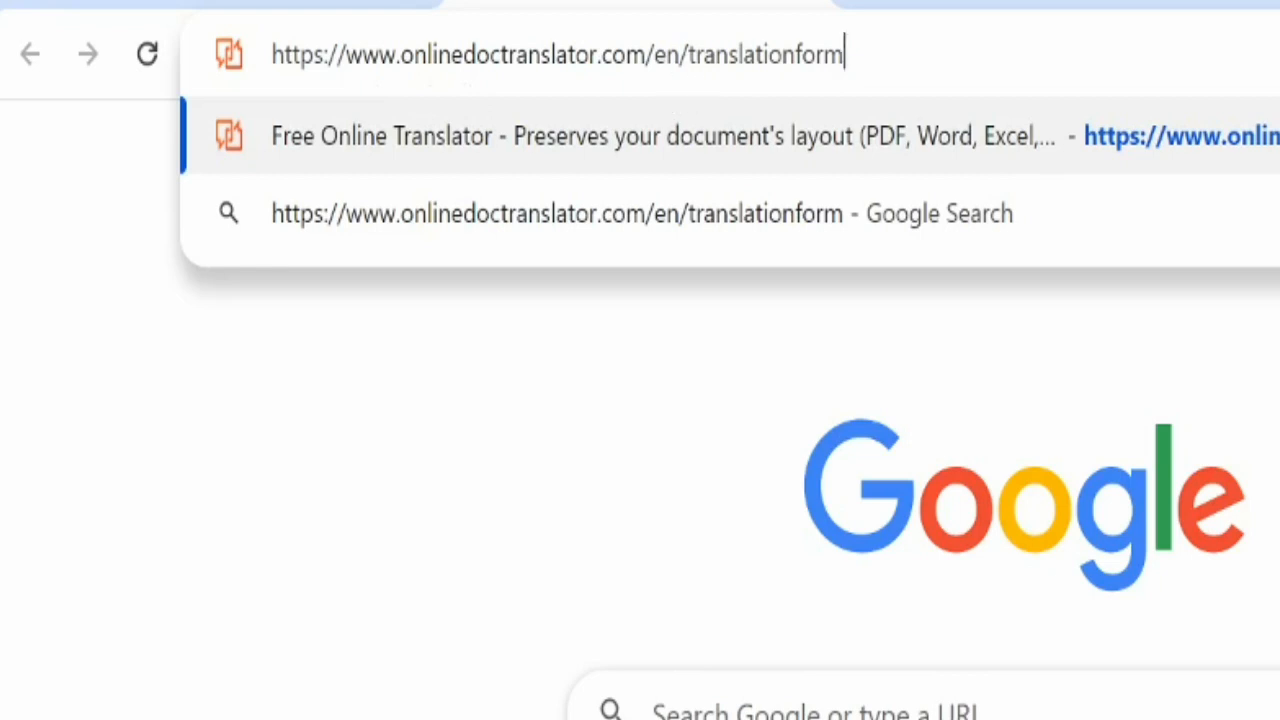
Step: Open onlinedoctranslator.com/en/translationform and upload "Borang Permohonan Lesen Memandu (JPJ L1).pdf" from the MY-DL folder
{"action": "key", "text": "Return"}
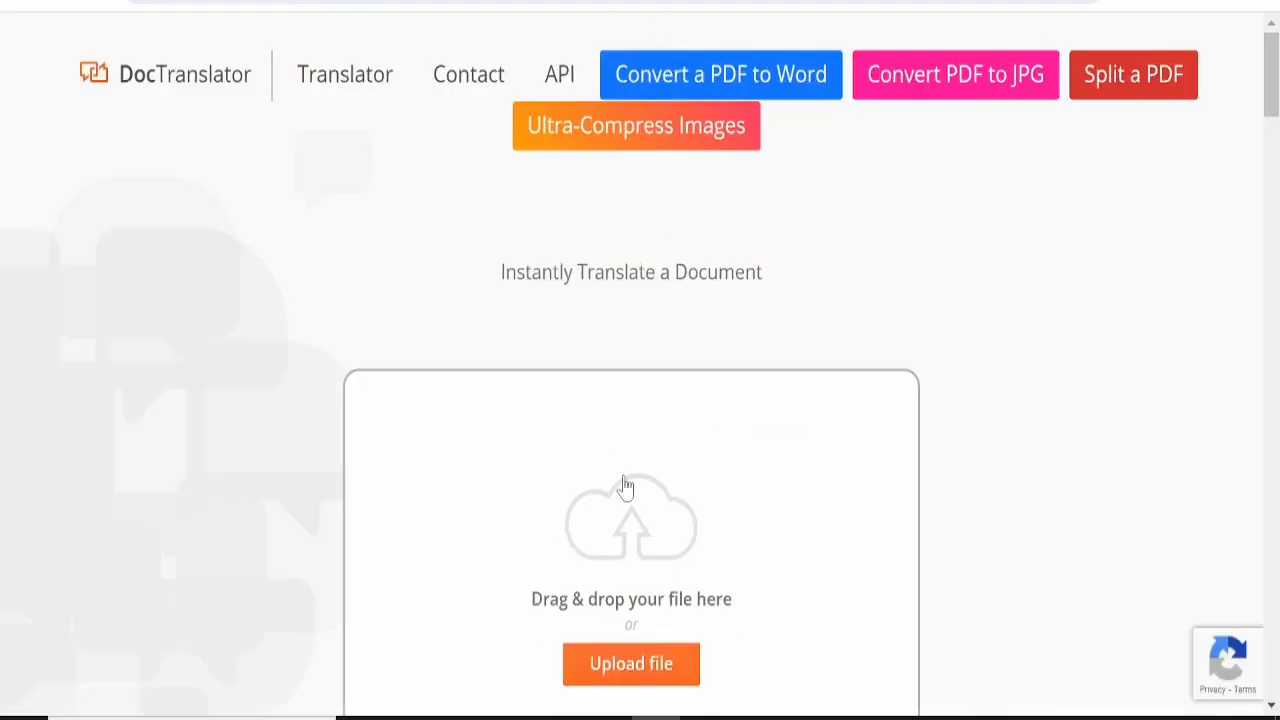
{"action": "scroll", "coordinate": [764, 470], "scroll_direction": "down", "scroll_amount": 3}
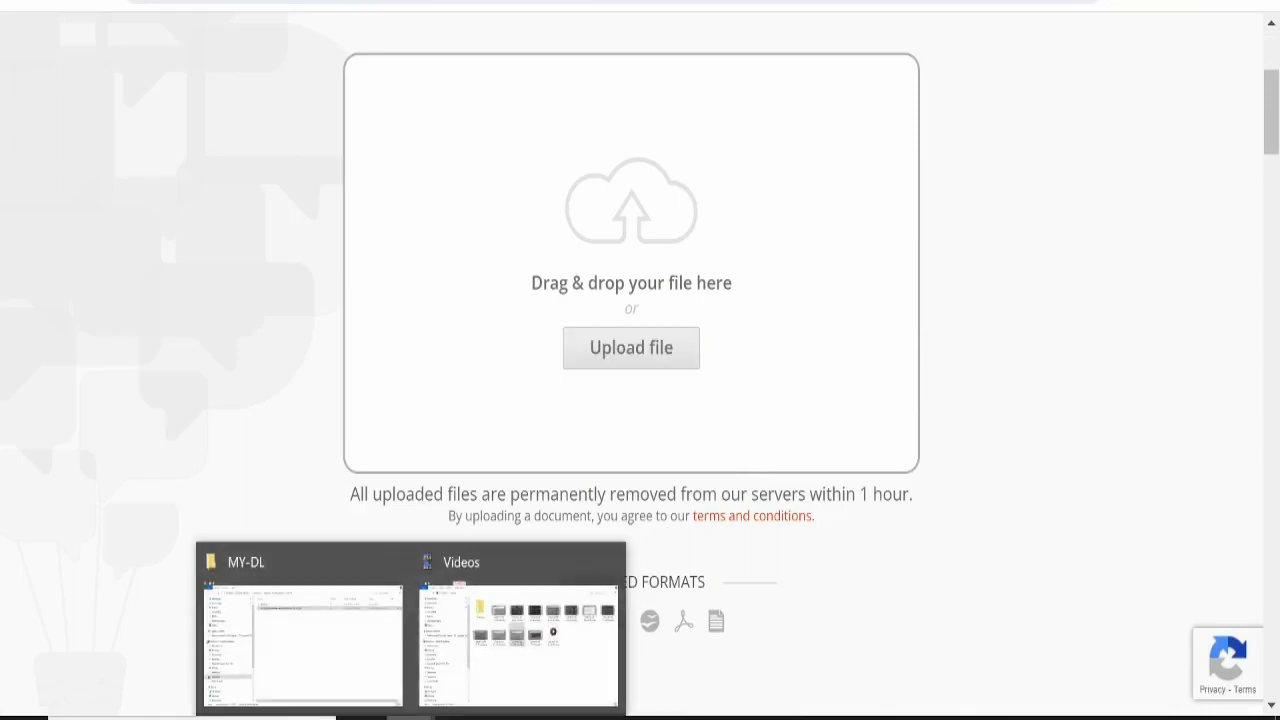
{"action": "left_click", "coordinate": [380, 646]}
{"action": "left_click", "coordinate": [375, 93]}
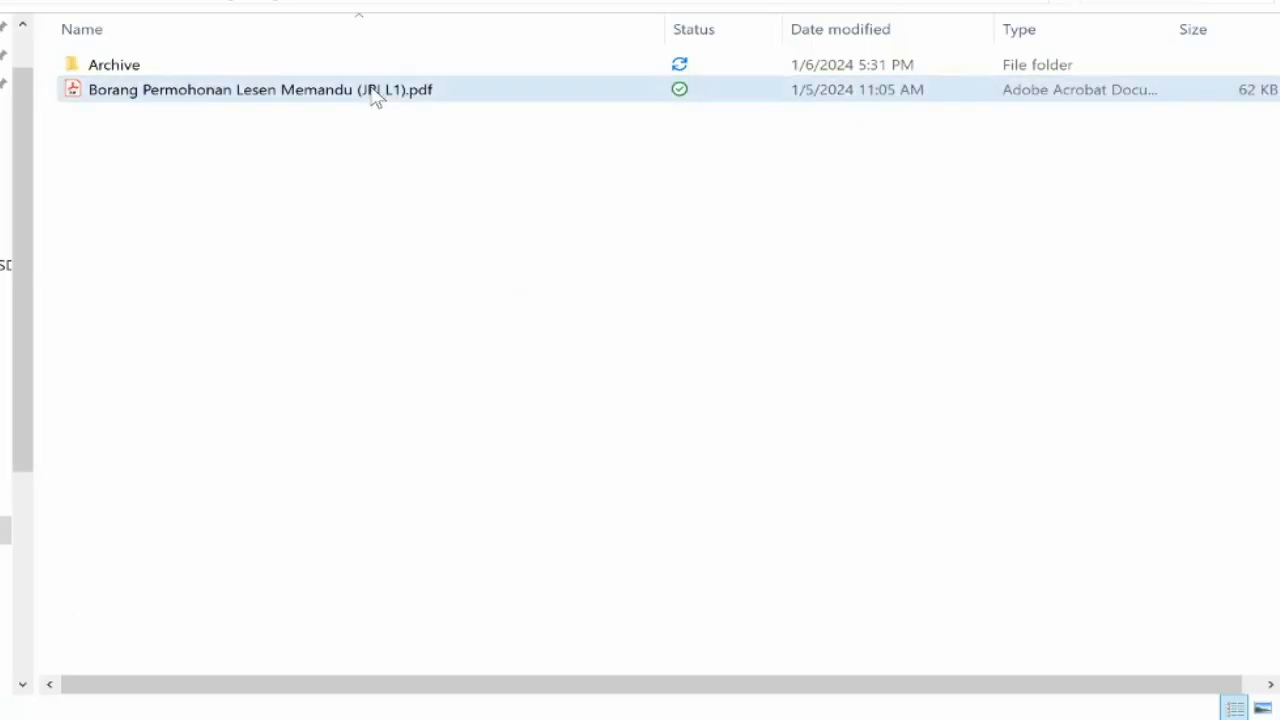
{"action": "left_click_drag", "start_coordinate": [375, 93], "coordinate": [687, 262]}
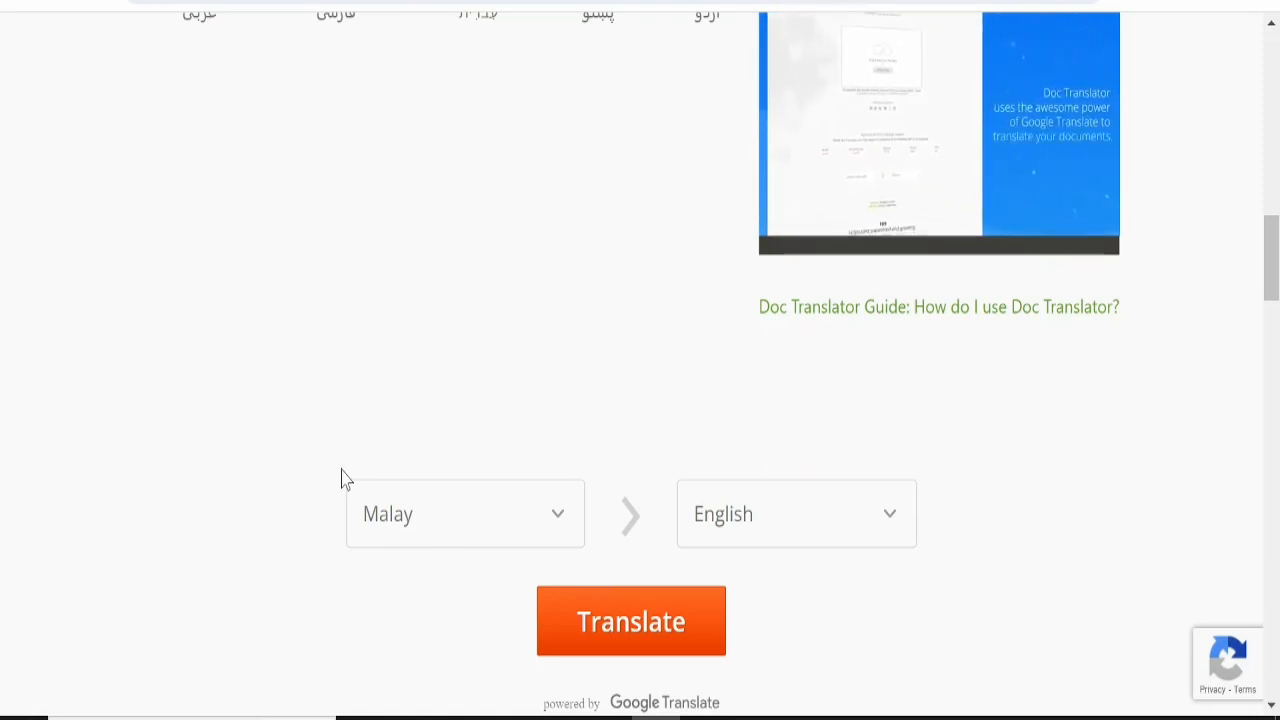
Step: Check the source and target language choices, translate the uploaded document from Malay to English, and download the translated PDF
{"action": "left_click", "coordinate": [501, 529]}
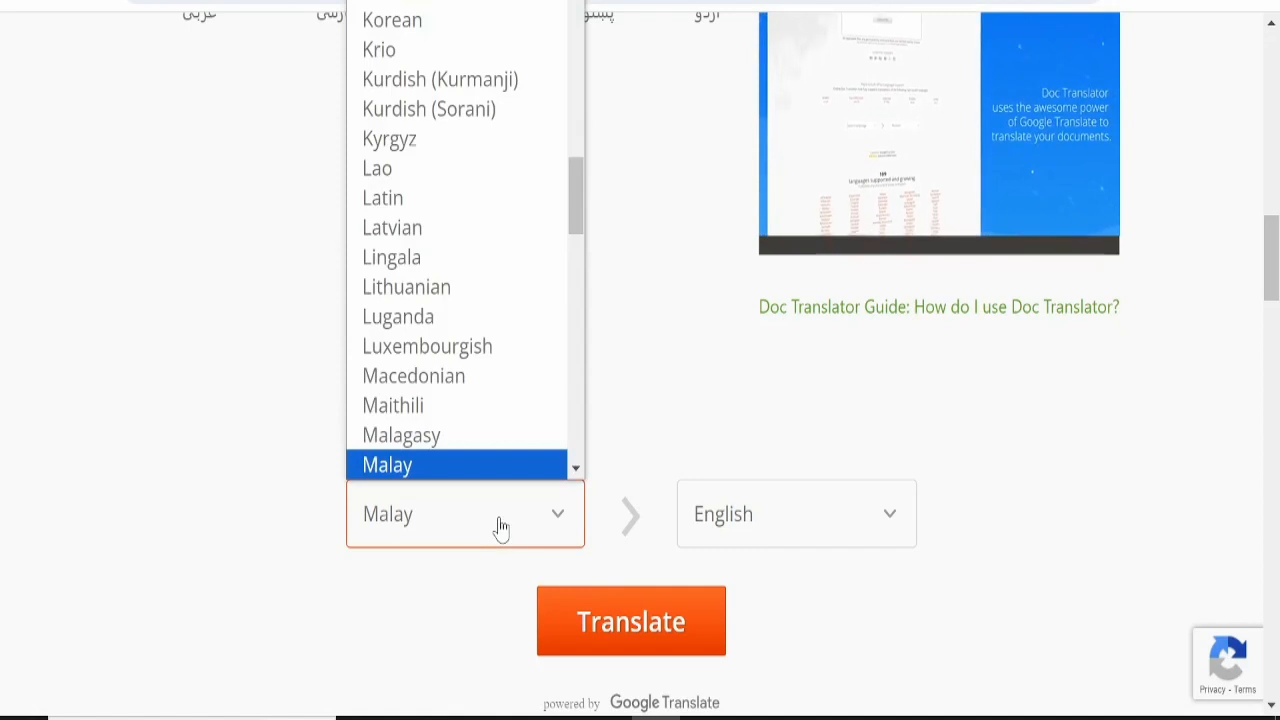
{"action": "left_click", "coordinate": [643, 393]}
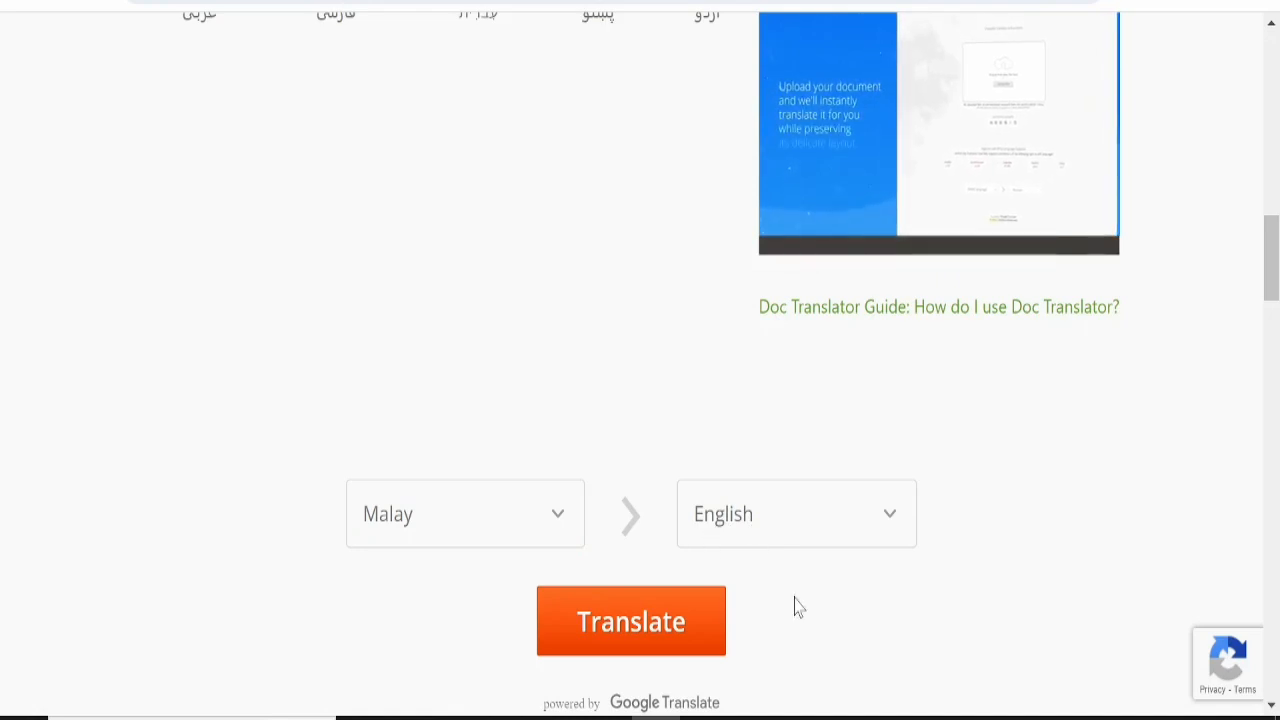
{"action": "left_click", "coordinate": [793, 537]}
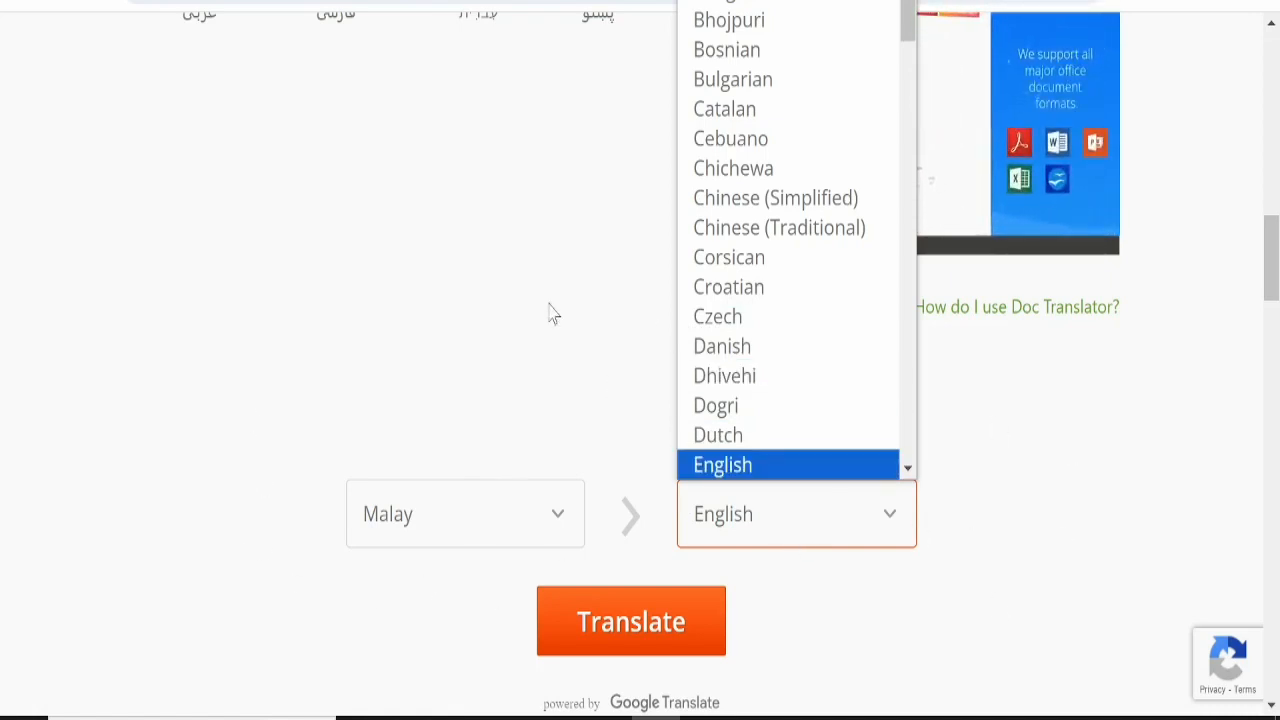
{"action": "left_click", "coordinate": [575, 335]}
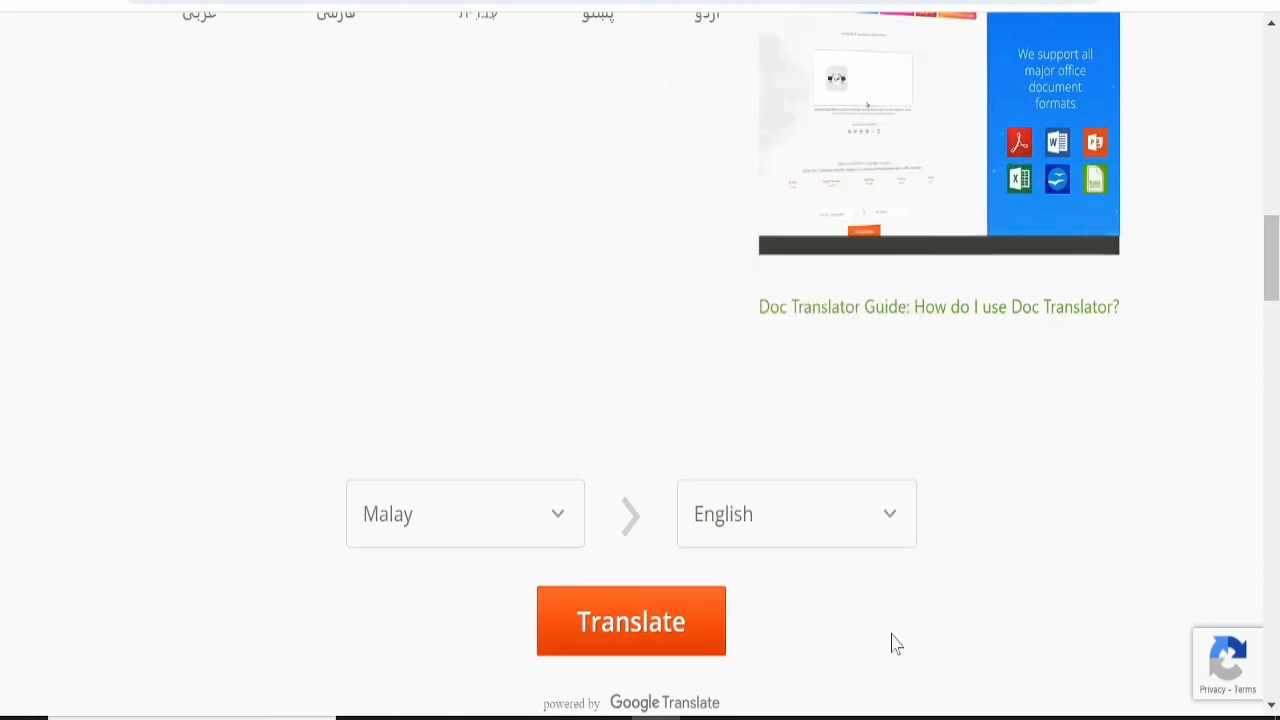
{"action": "left_click", "coordinate": [612, 628]}
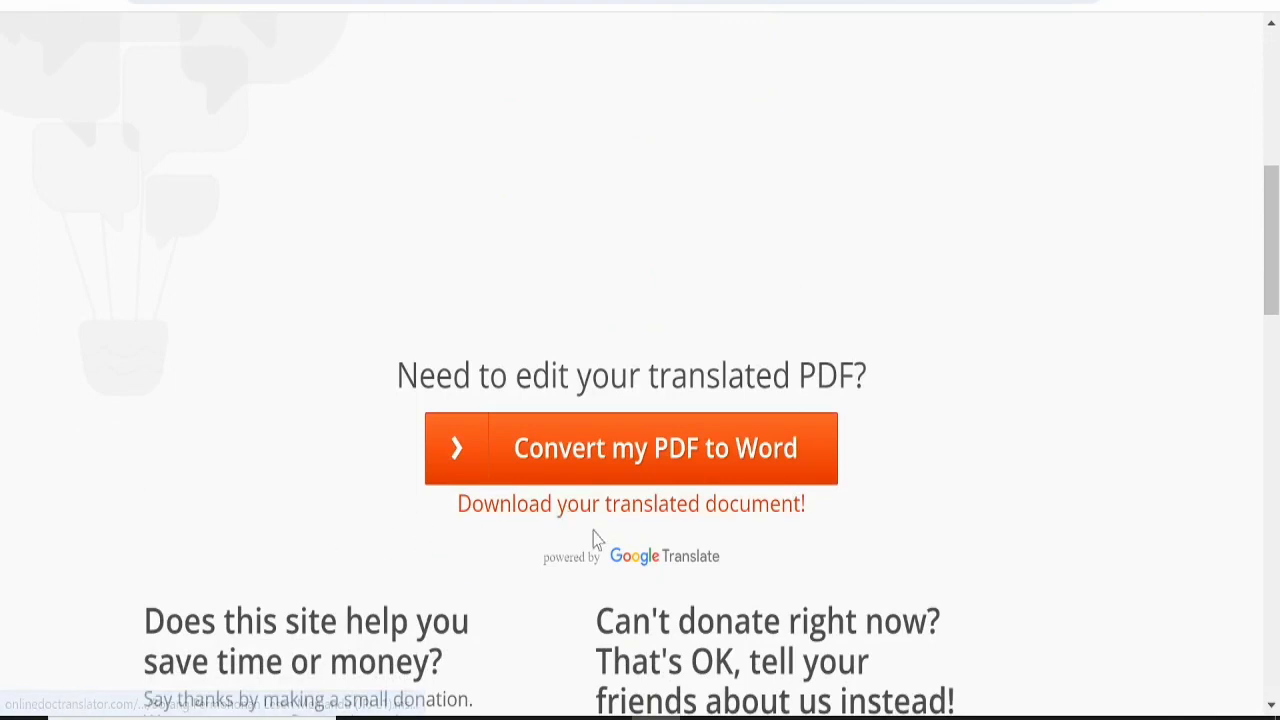
{"action": "left_click", "coordinate": [686, 510]}
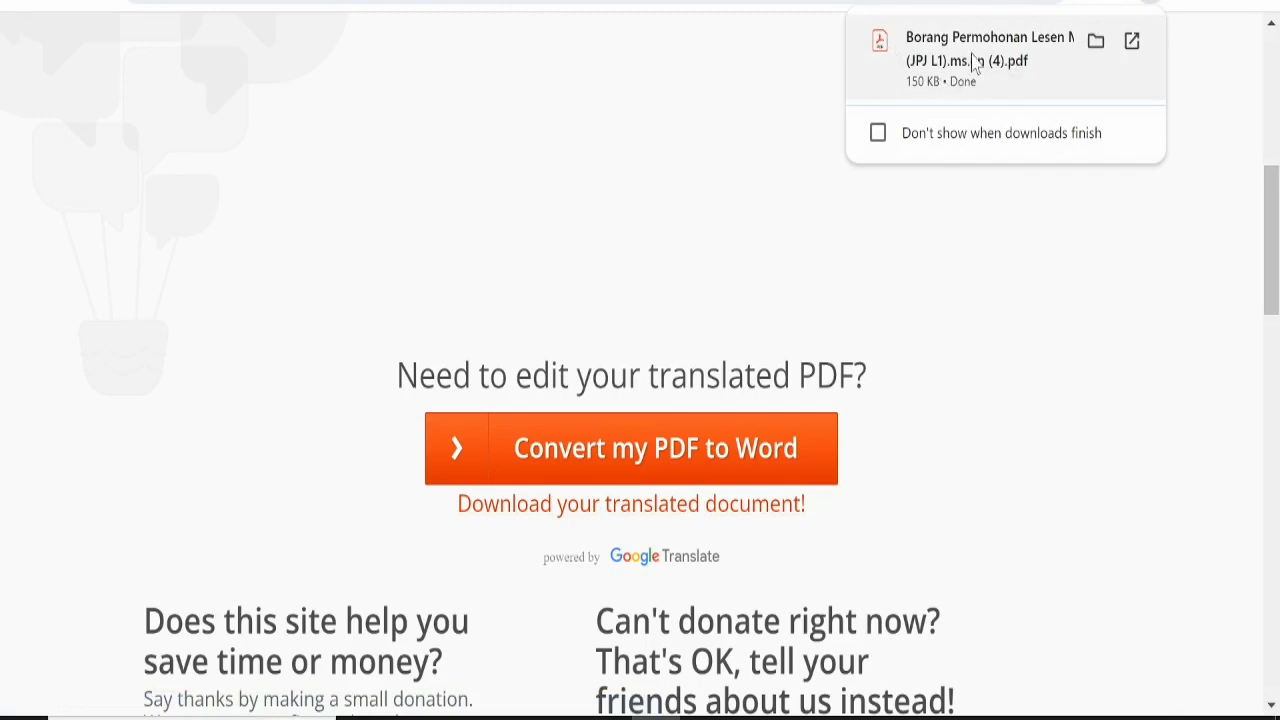
Step: Open the downloaded English PDF from the Downloads folder and examine the form's translated title and layout
{"action": "left_click", "coordinate": [1095, 43]}
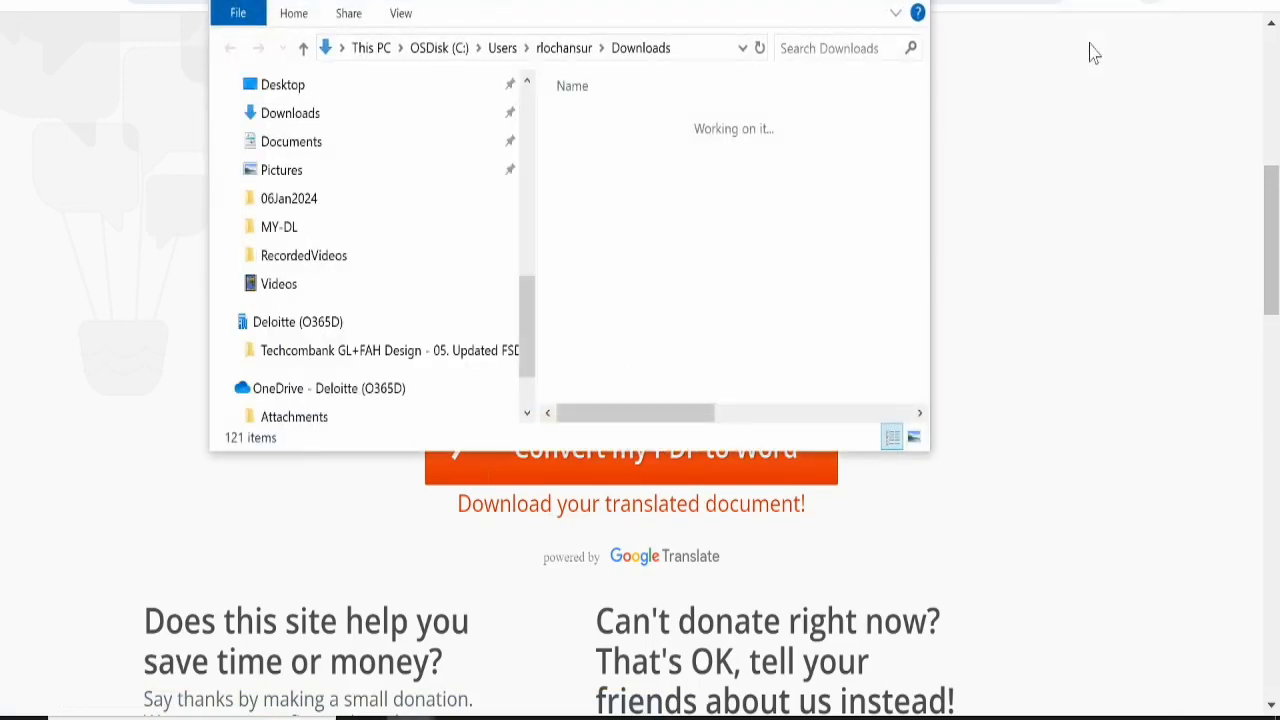
{"action": "left_click", "coordinate": [861, 1]}
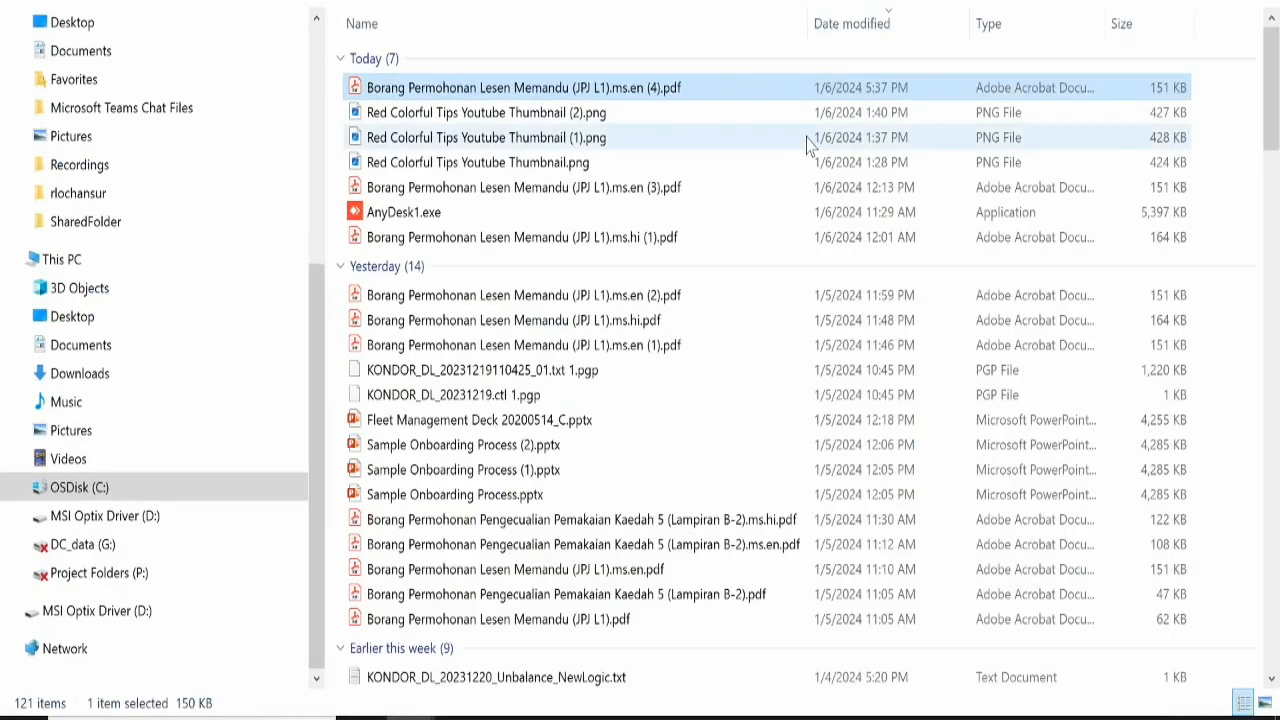
{"action": "double_click", "coordinate": [584, 83]}
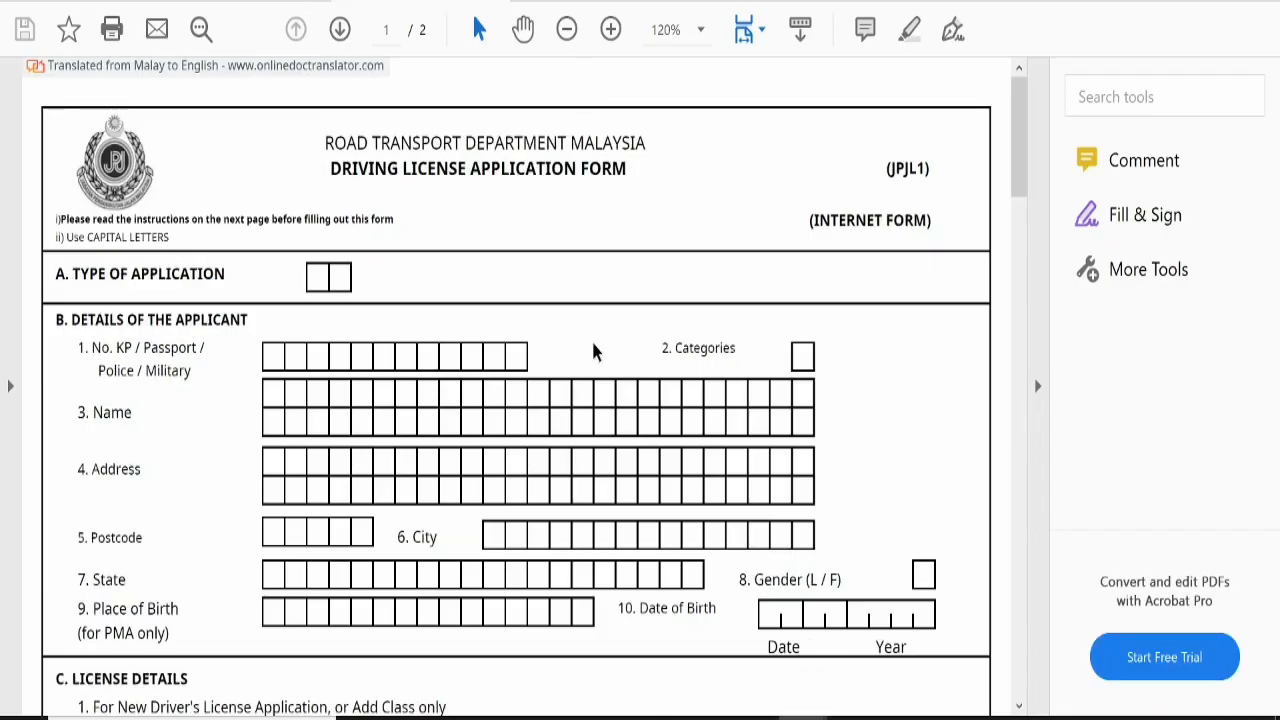
{"action": "scroll", "coordinate": [673, 492], "scroll_direction": "down", "scroll_amount": 3}
{"action": "scroll", "coordinate": [673, 492], "scroll_direction": "up", "scroll_amount": 3}
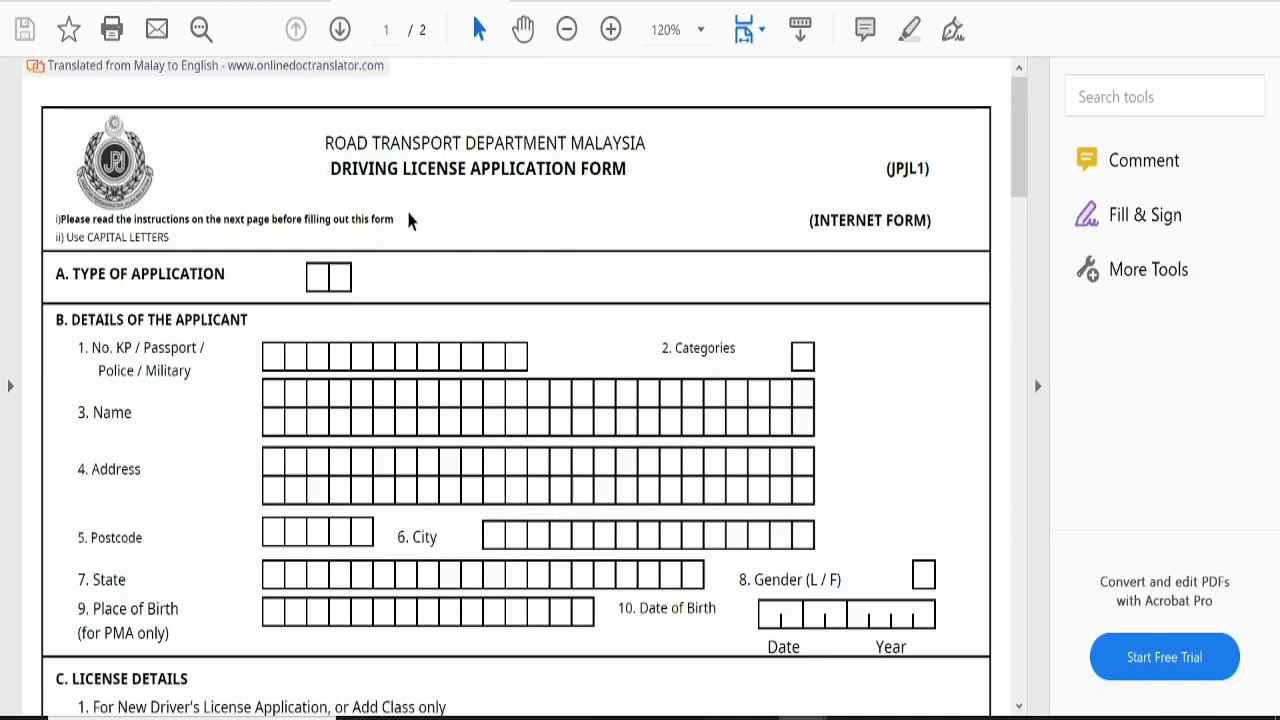
{"action": "left_click_drag", "start_coordinate": [329, 170], "coordinate": [651, 175]}
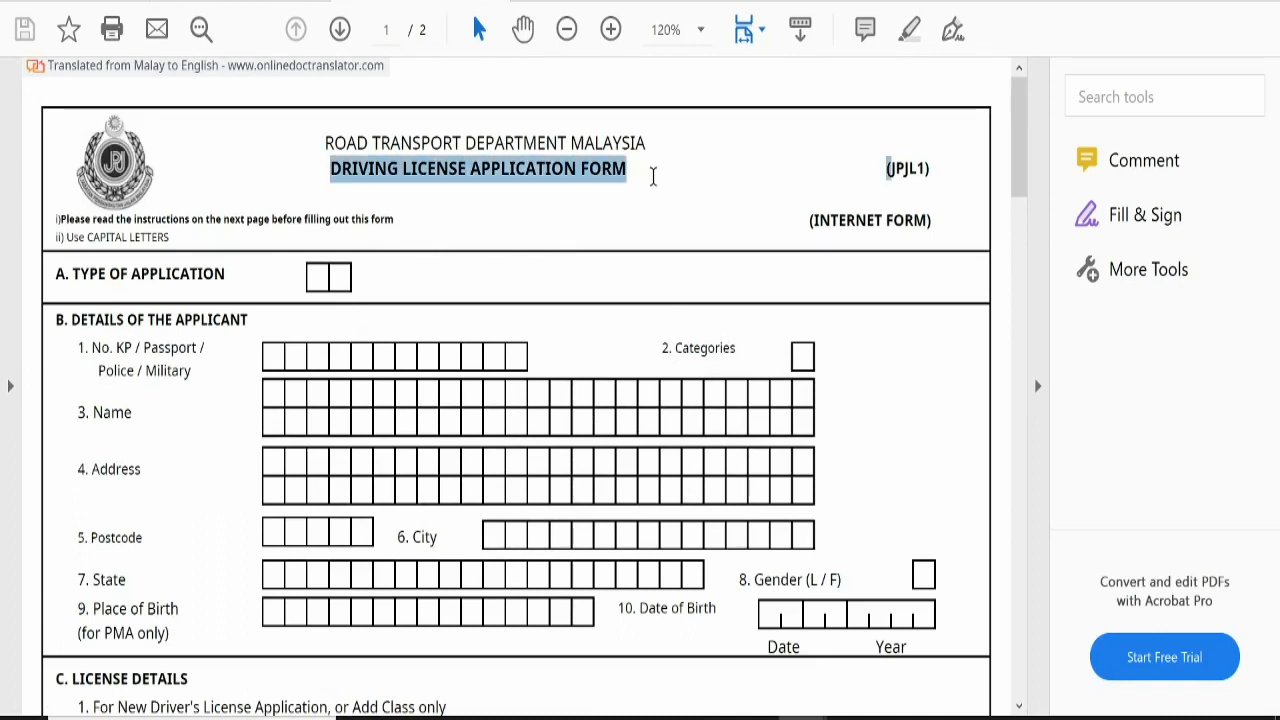
{"action": "left_click", "coordinate": [347, 184]}
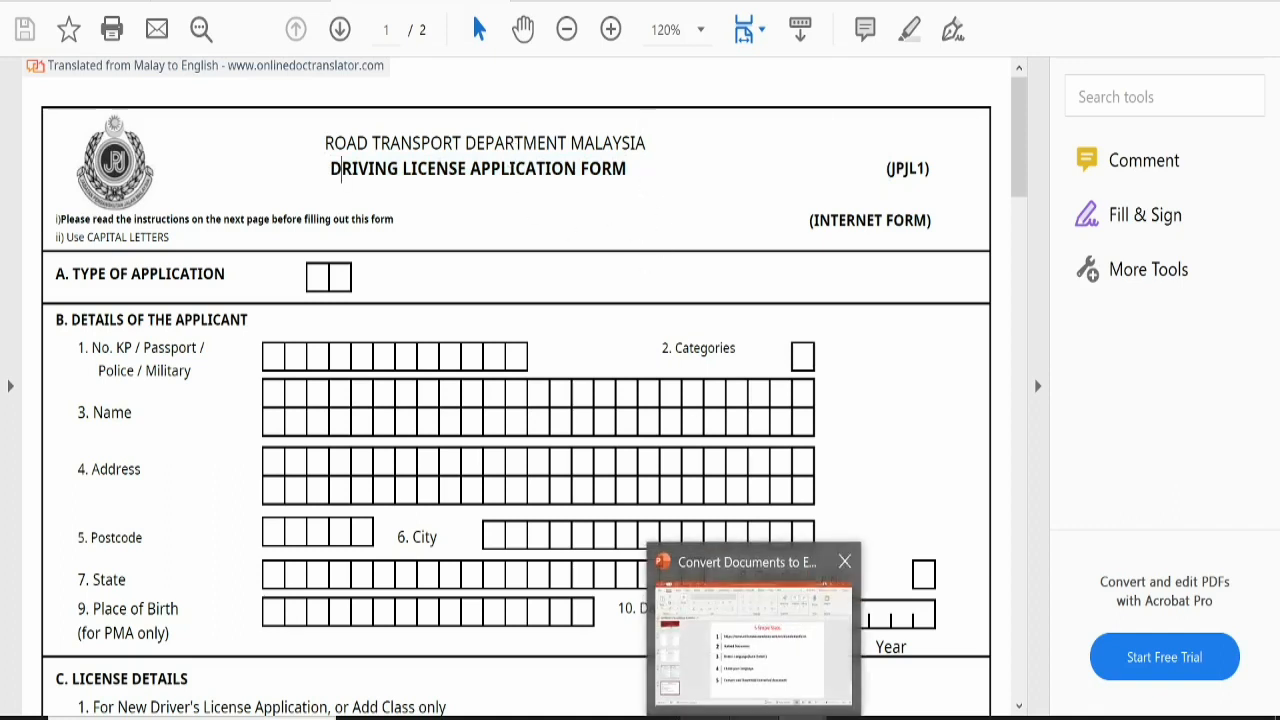
{"action": "mouse_move", "coordinate": [607, 718]}
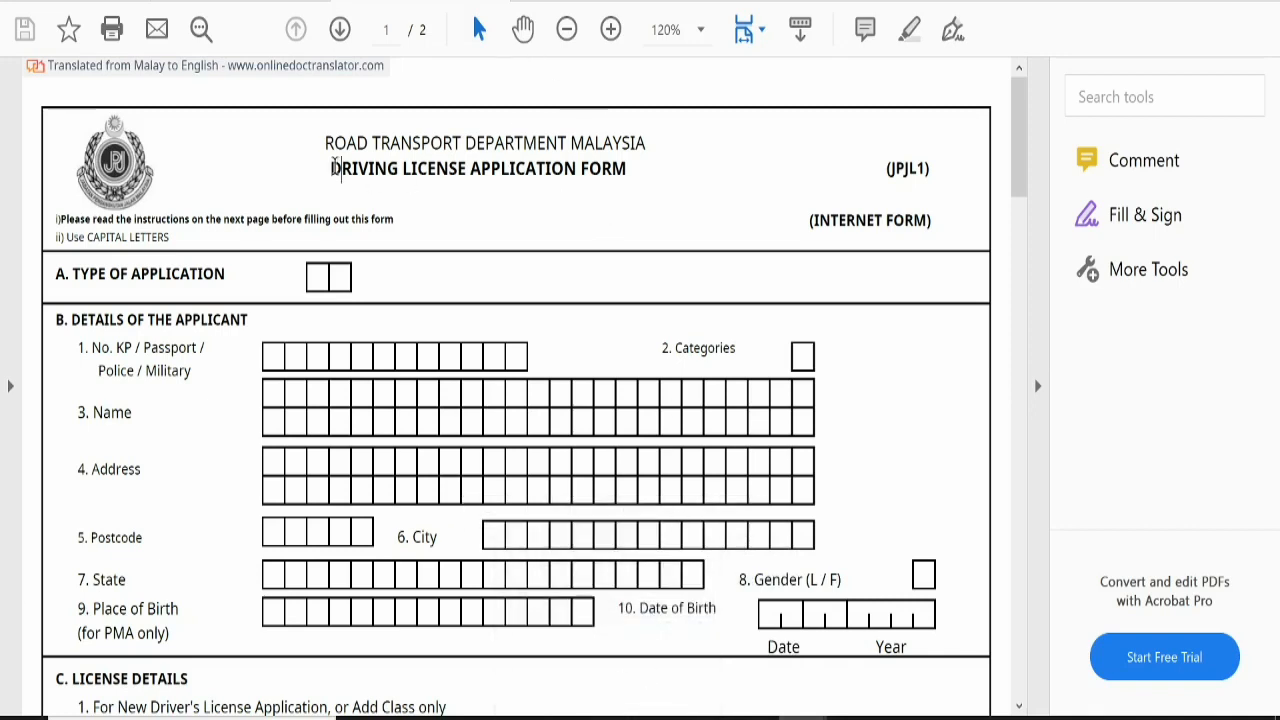
{"action": "left_click_drag", "start_coordinate": [330, 170], "coordinate": [603, 152]}
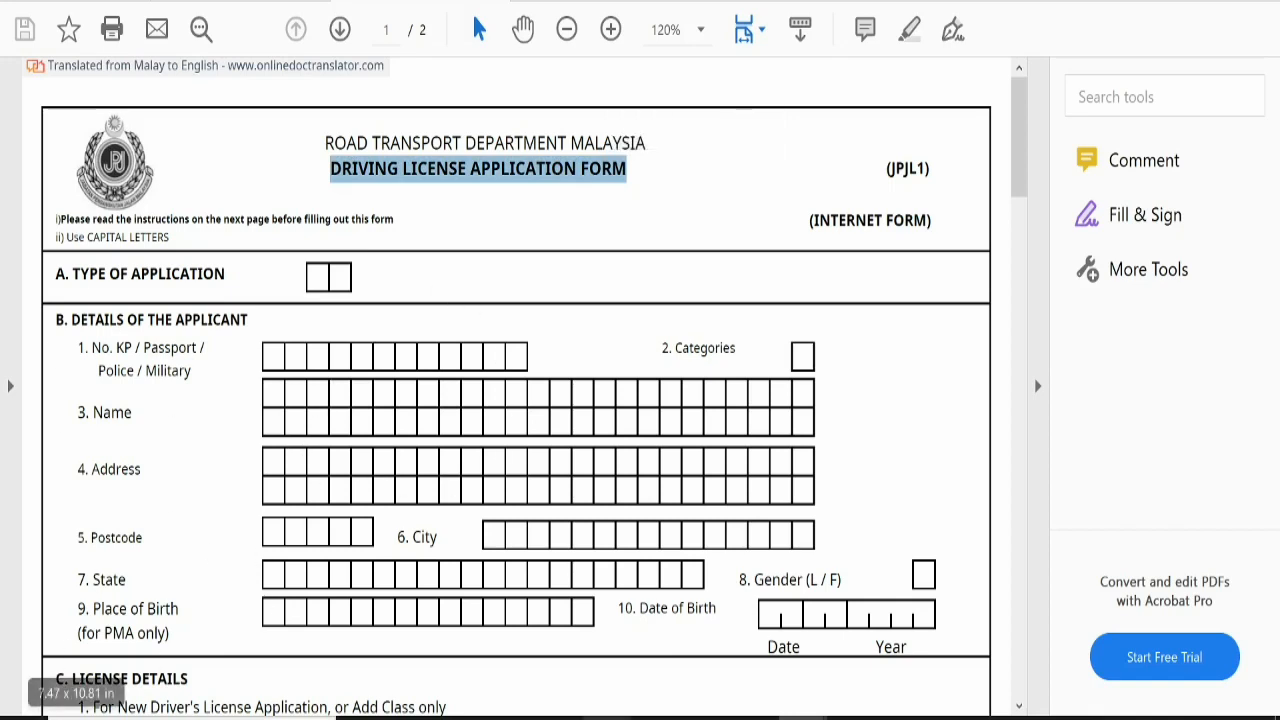
Step: Return to Chrome, open onlinedoctranslator.com/en/translationform in a new tab, and upload "Borang Permohonan Lesen Memandu (JPJ L1).pdf" from the MY-DL folder
{"action": "left_click", "coordinate": [616, 652]}
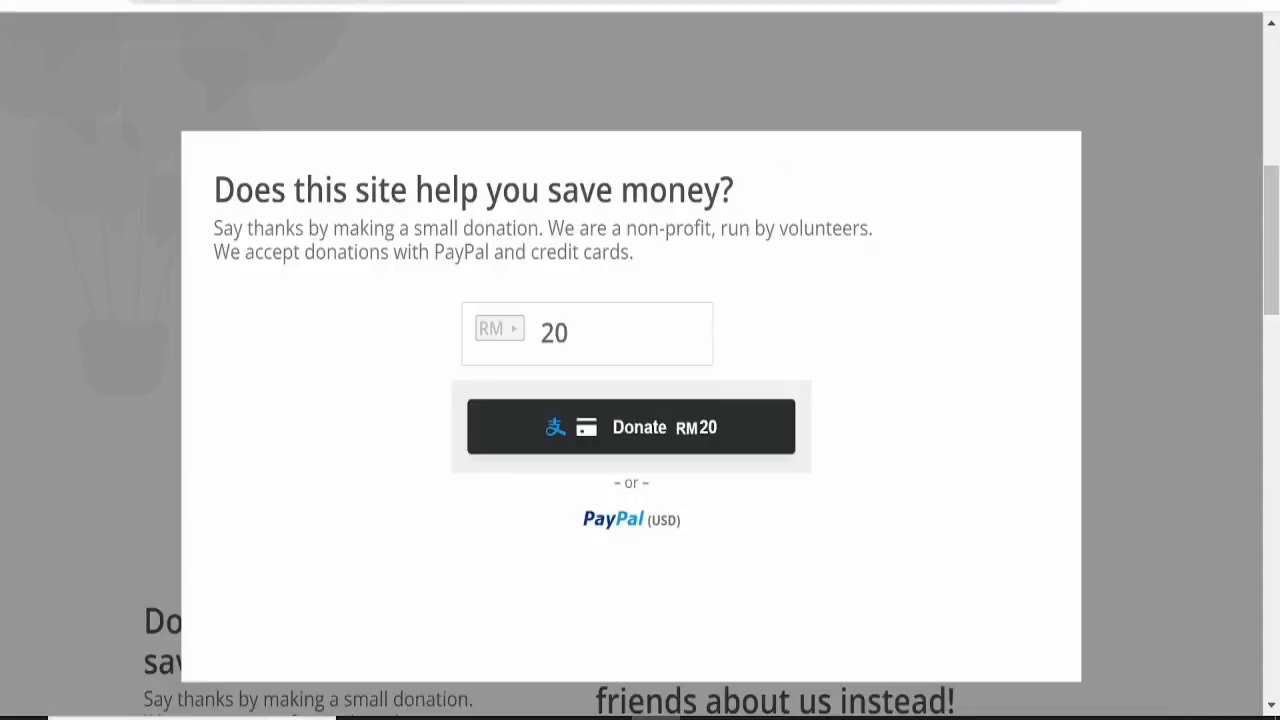
{"action": "key", "text": "ctrl+t"}
{"action": "type", "text": "https://www.onlinedoctranslator.com/en/translationform"}
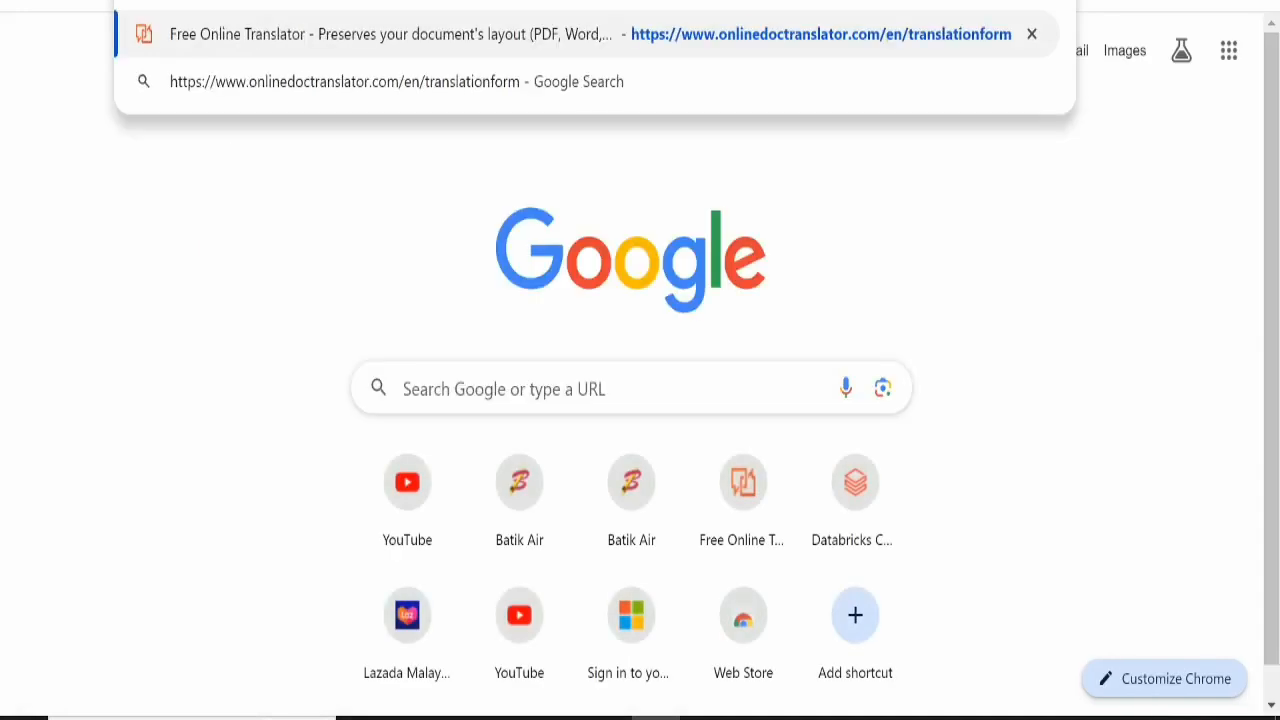
{"action": "key", "text": "Return"}
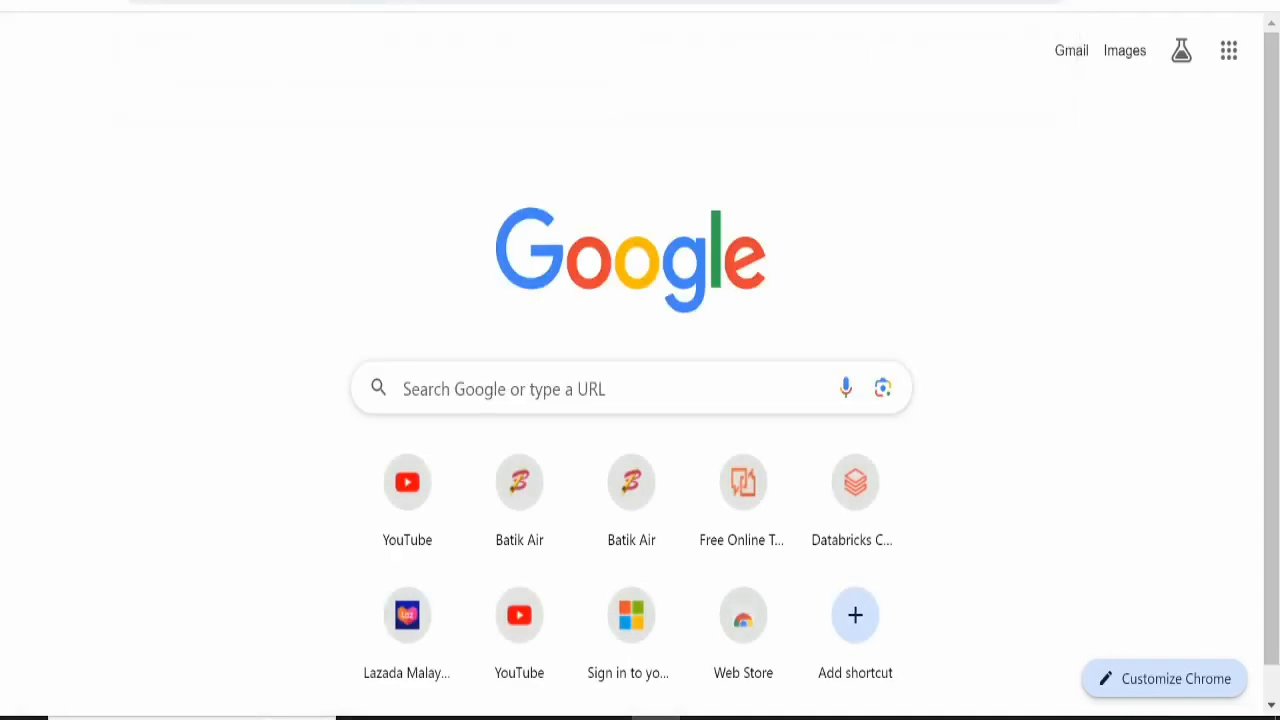
{"action": "mouse_move", "coordinate": [408, 717]}
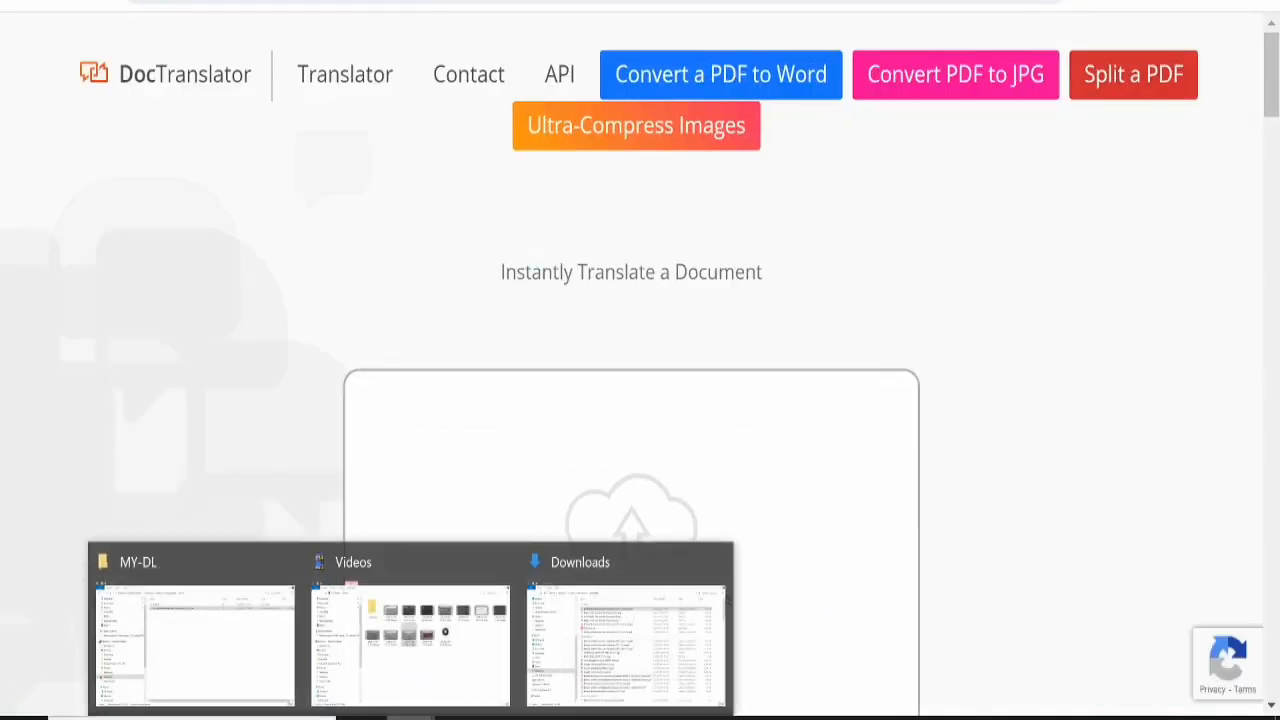
{"action": "left_click", "coordinate": [195, 640]}
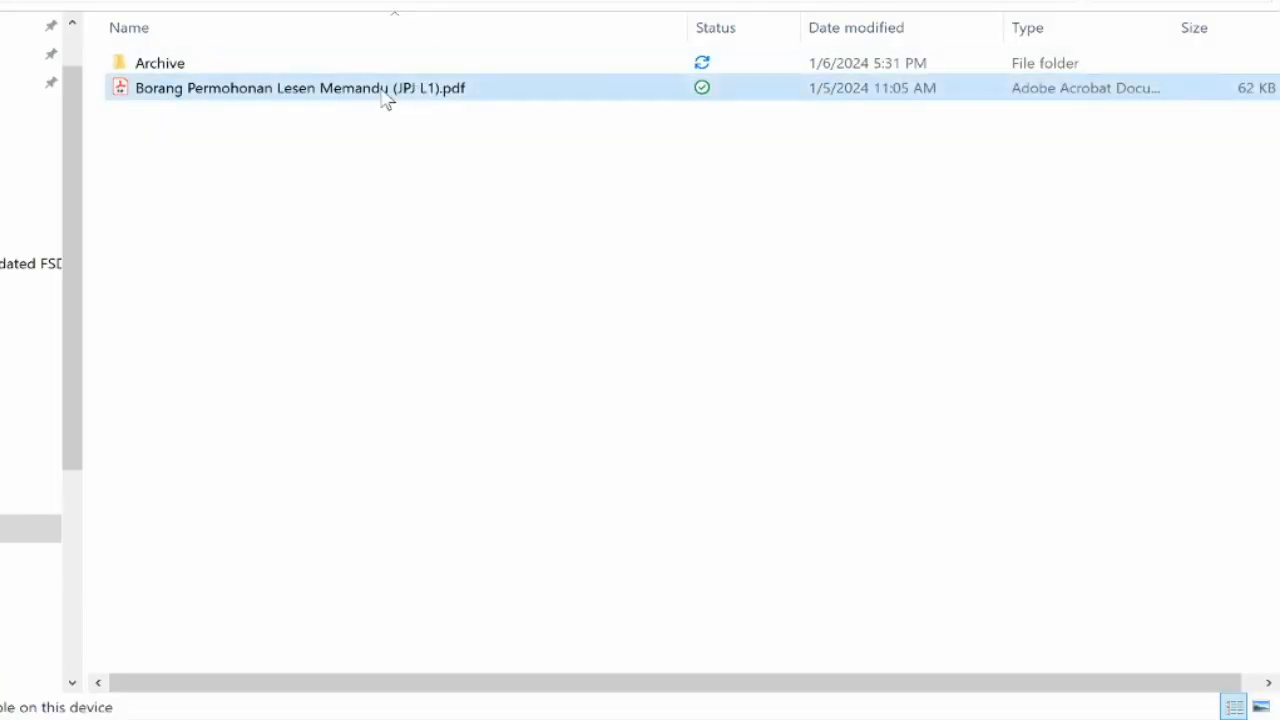
{"action": "left_click_drag", "start_coordinate": [386, 98], "coordinate": [664, 460]}
Step: Set the target language for the uploaded Malay document to Hindi
{"action": "scroll", "coordinate": [664, 460], "scroll_direction": "down", "scroll_amount": 10}
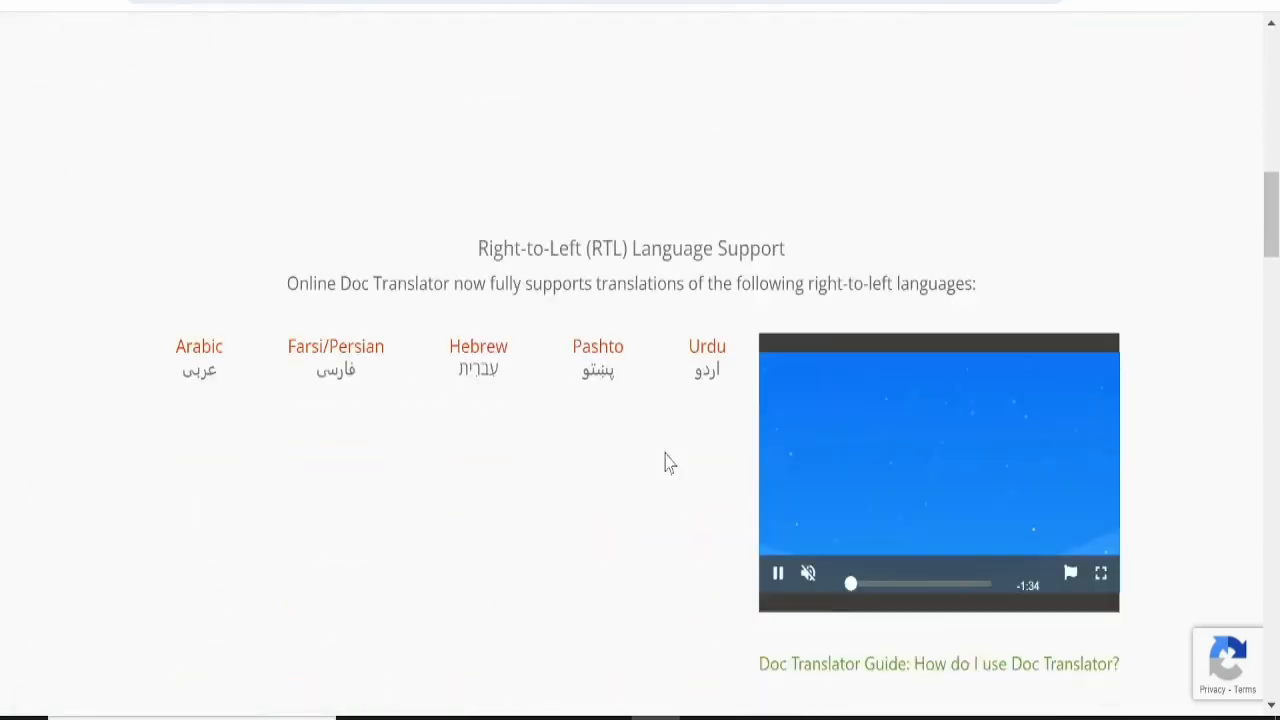
{"action": "scroll", "coordinate": [666, 460], "scroll_direction": "down", "scroll_amount": 3}
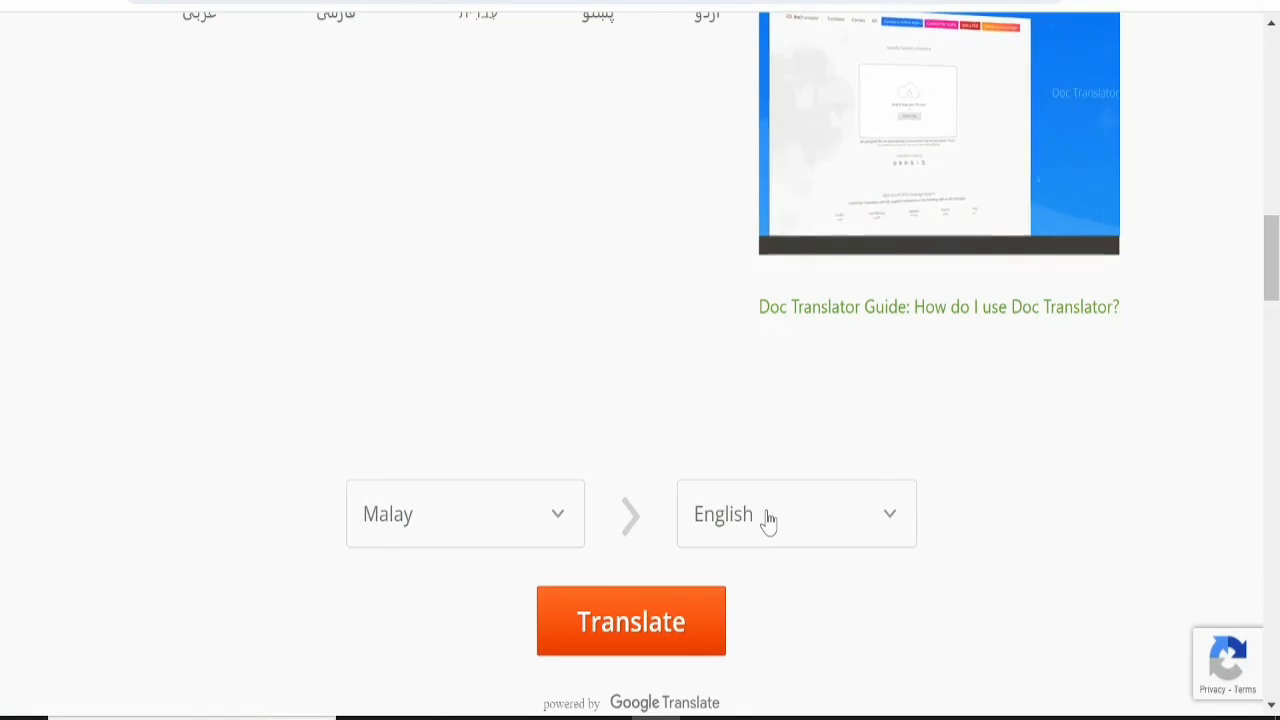
{"action": "left_click", "coordinate": [835, 522]}
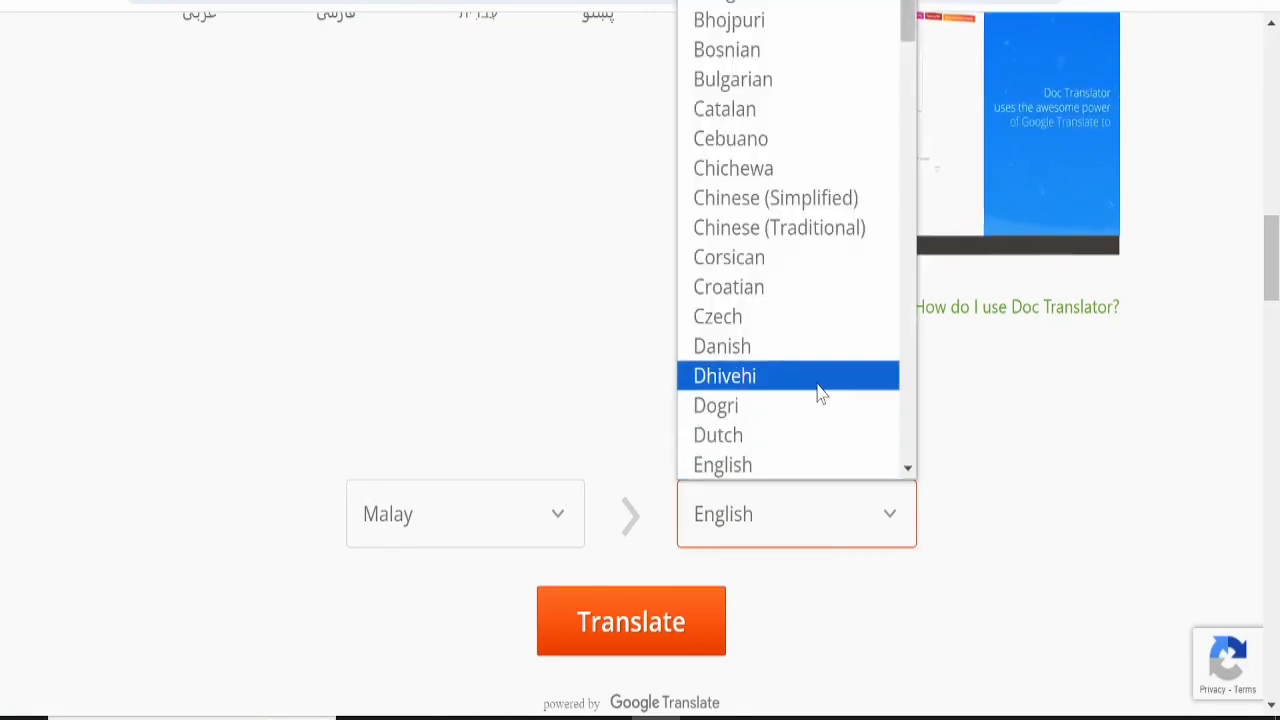
{"action": "scroll", "coordinate": [823, 391], "scroll_direction": "down", "scroll_amount": 15}
{"action": "scroll", "coordinate": [818, 392], "scroll_direction": "down", "scroll_amount": 15}
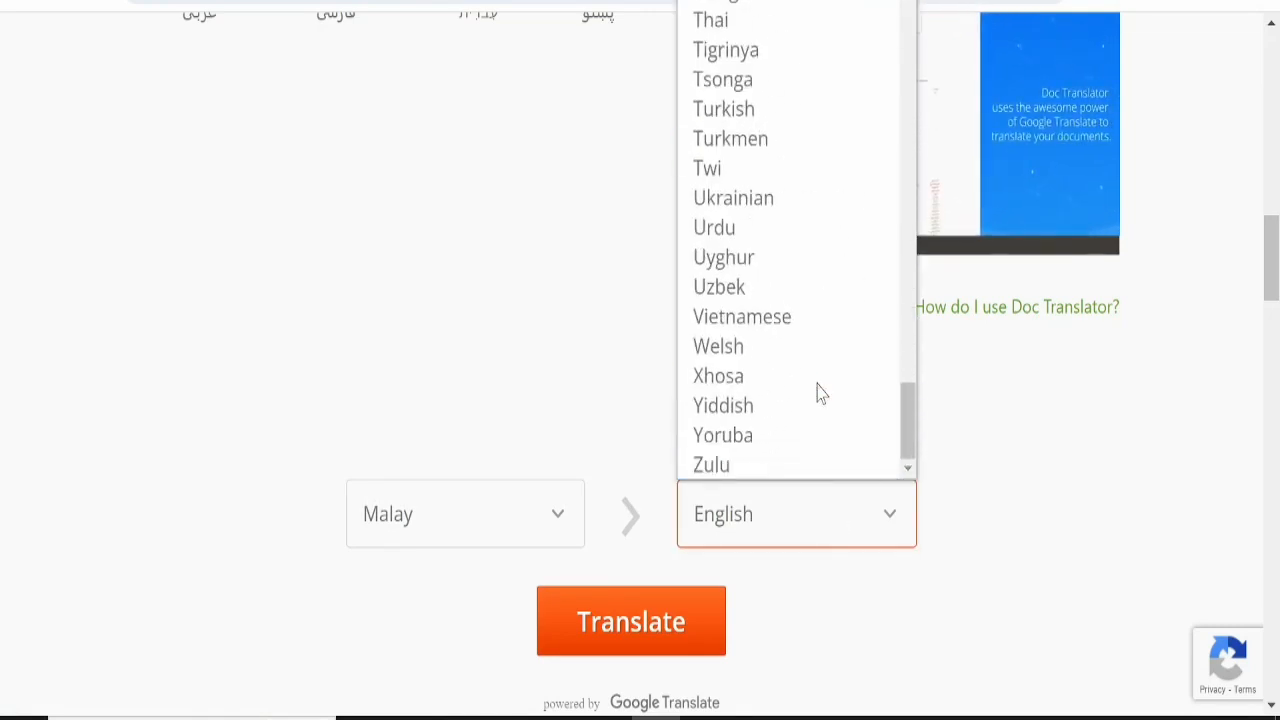
{"action": "scroll", "coordinate": [817, 391], "scroll_direction": "up", "scroll_amount": 20}
{"action": "scroll", "coordinate": [763, 314], "scroll_direction": "up", "scroll_amount": 3}
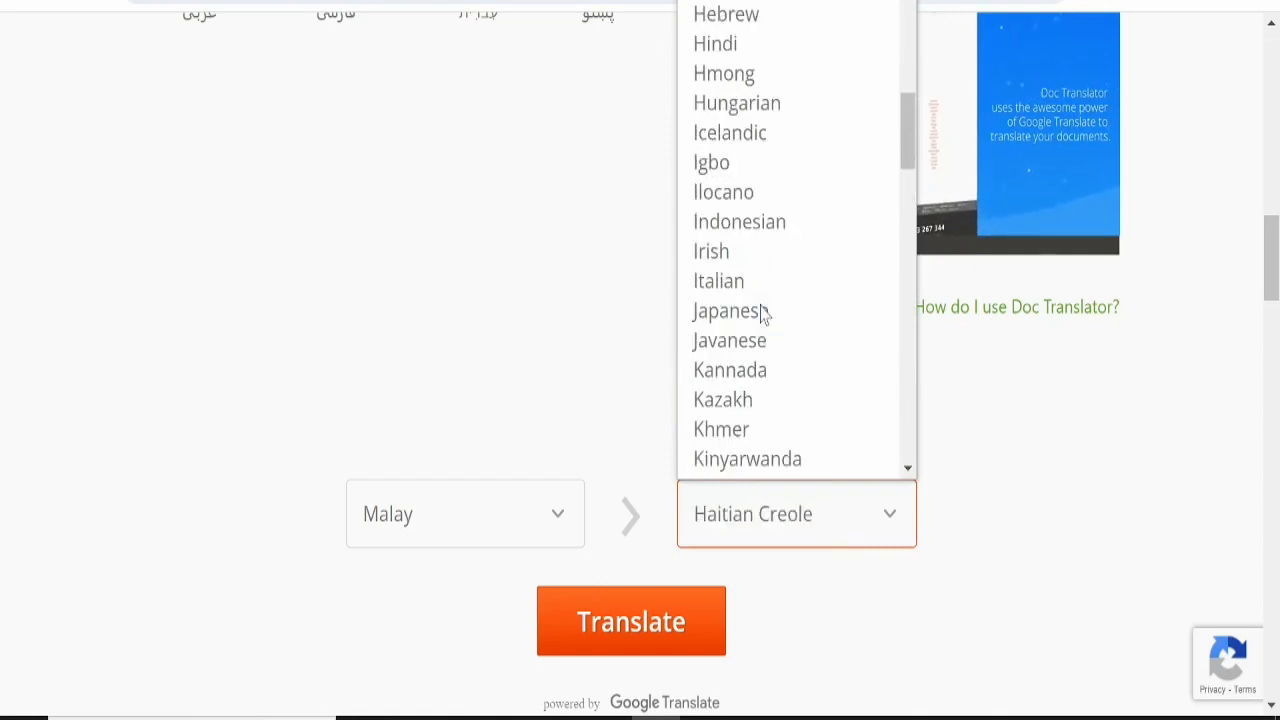
{"action": "left_click", "coordinate": [727, 50]}
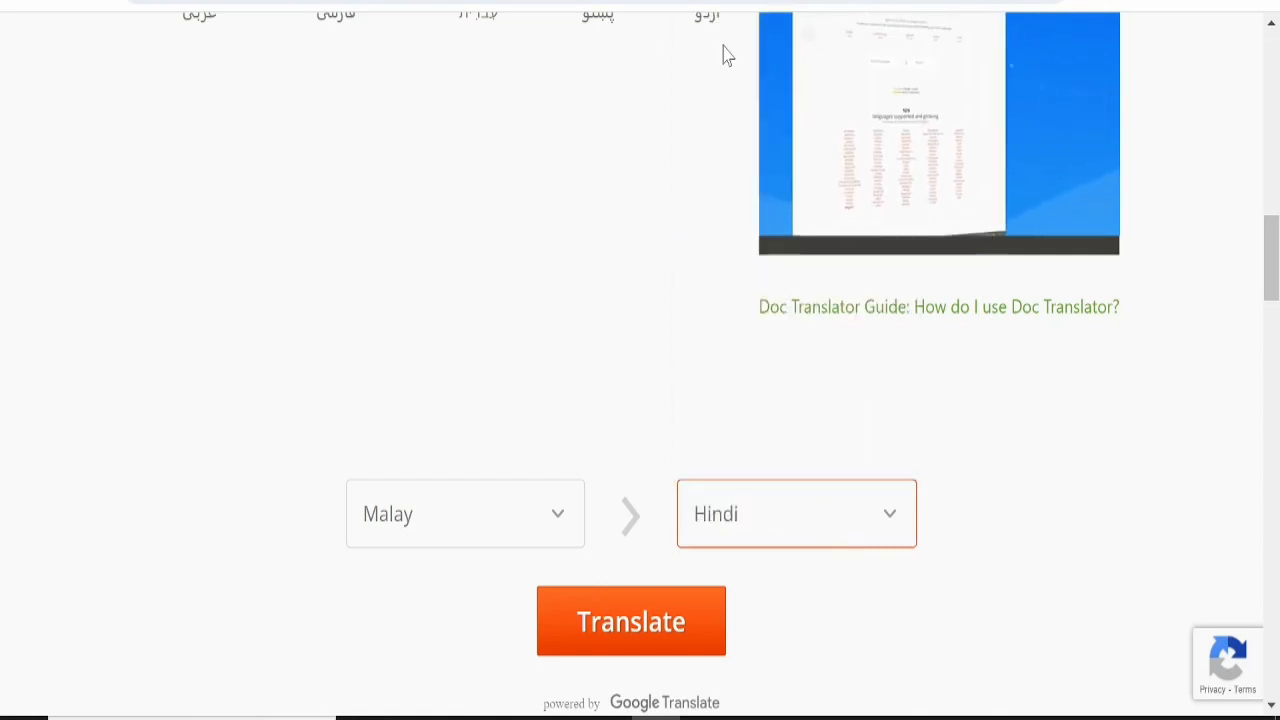
Step: Translate the document from Malay to Hindi and download the translated PDF
{"action": "left_click", "coordinate": [640, 613]}
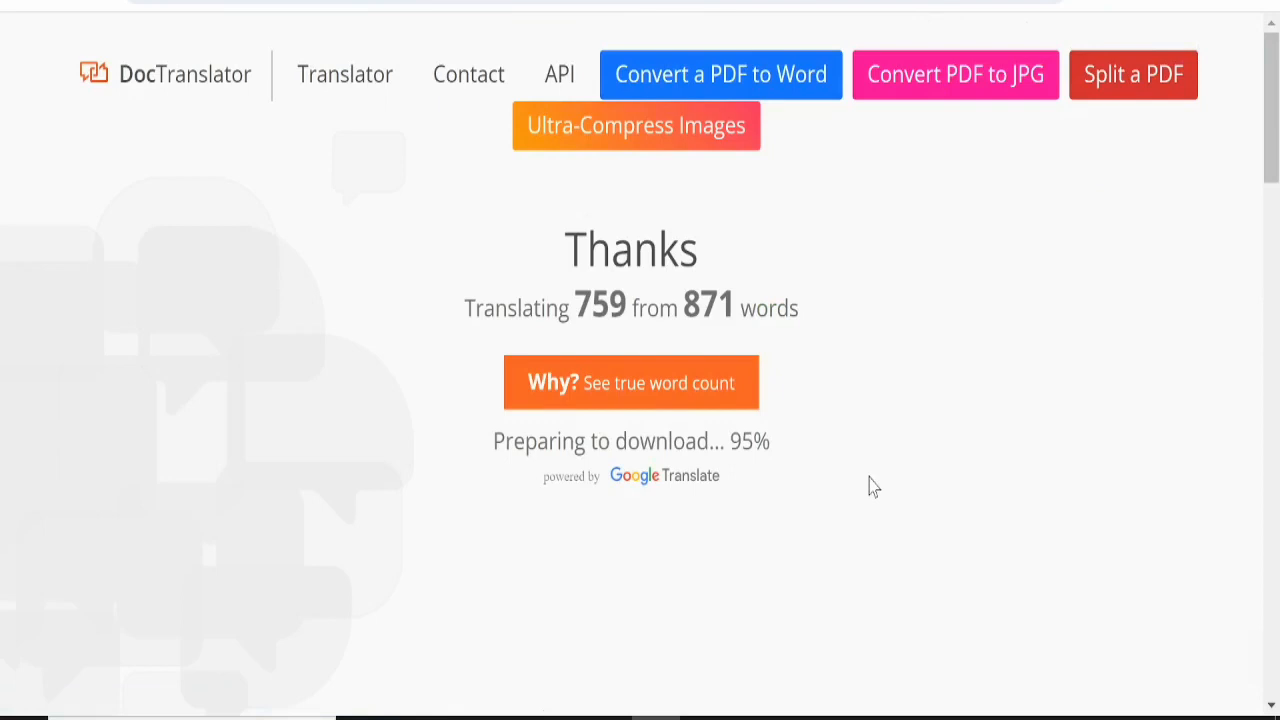
{"action": "scroll", "coordinate": [871, 486], "scroll_direction": "down", "scroll_amount": 6}
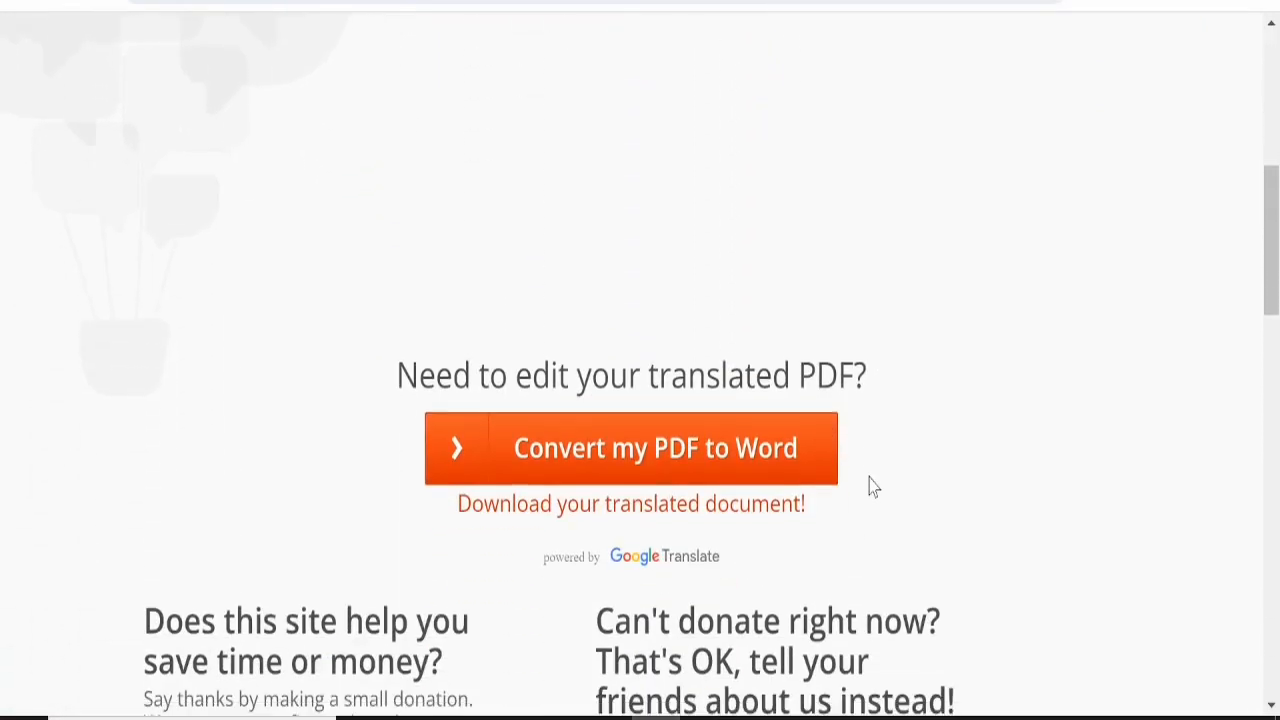
{"action": "left_click", "coordinate": [580, 513]}
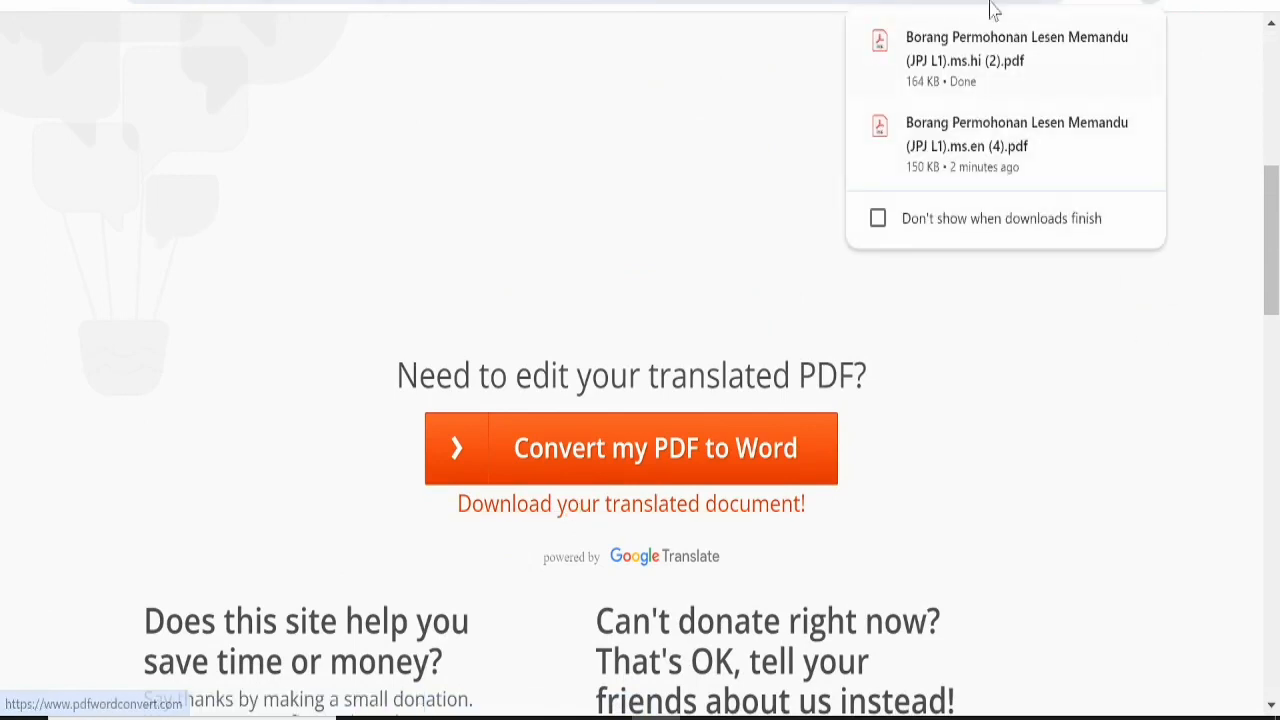
Step: Open the downloaded Hindi PDF from the Downloads folder and examine the translated labels in the applicant details section
{"action": "mouse_move", "coordinate": [982, 63]}
{"action": "left_click", "coordinate": [1095, 41]}
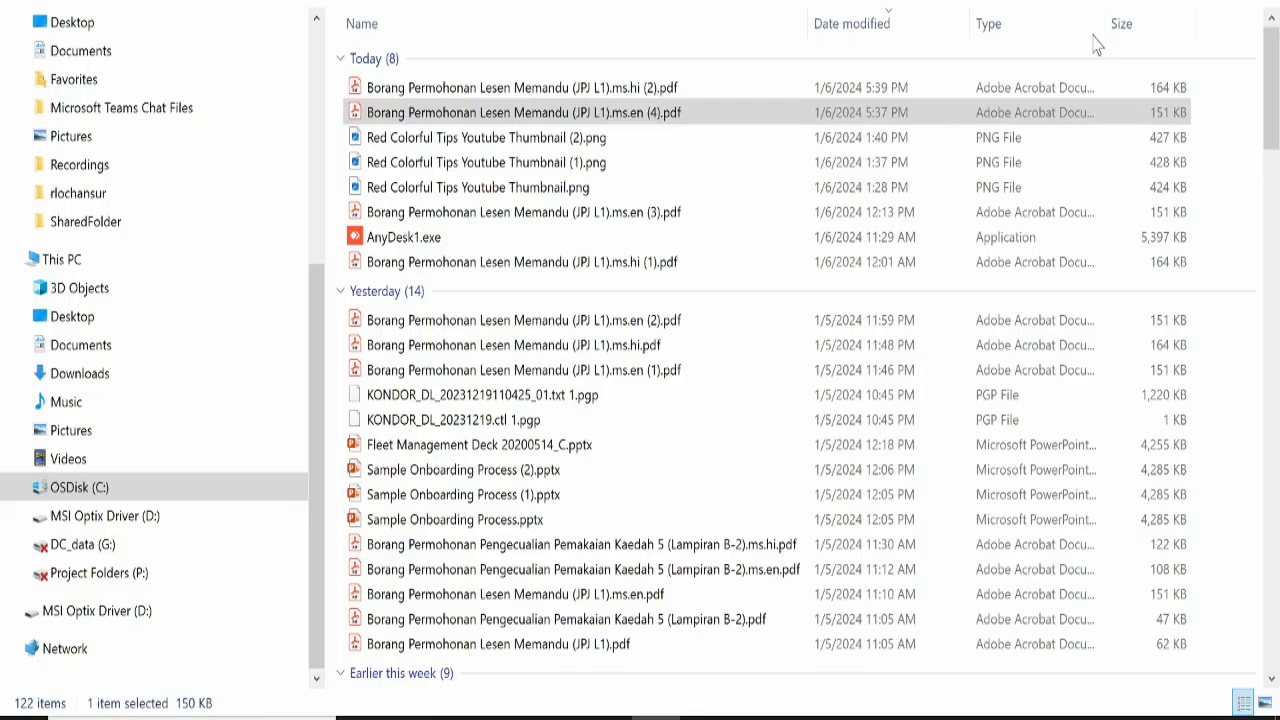
{"action": "double_click", "coordinate": [664, 90]}
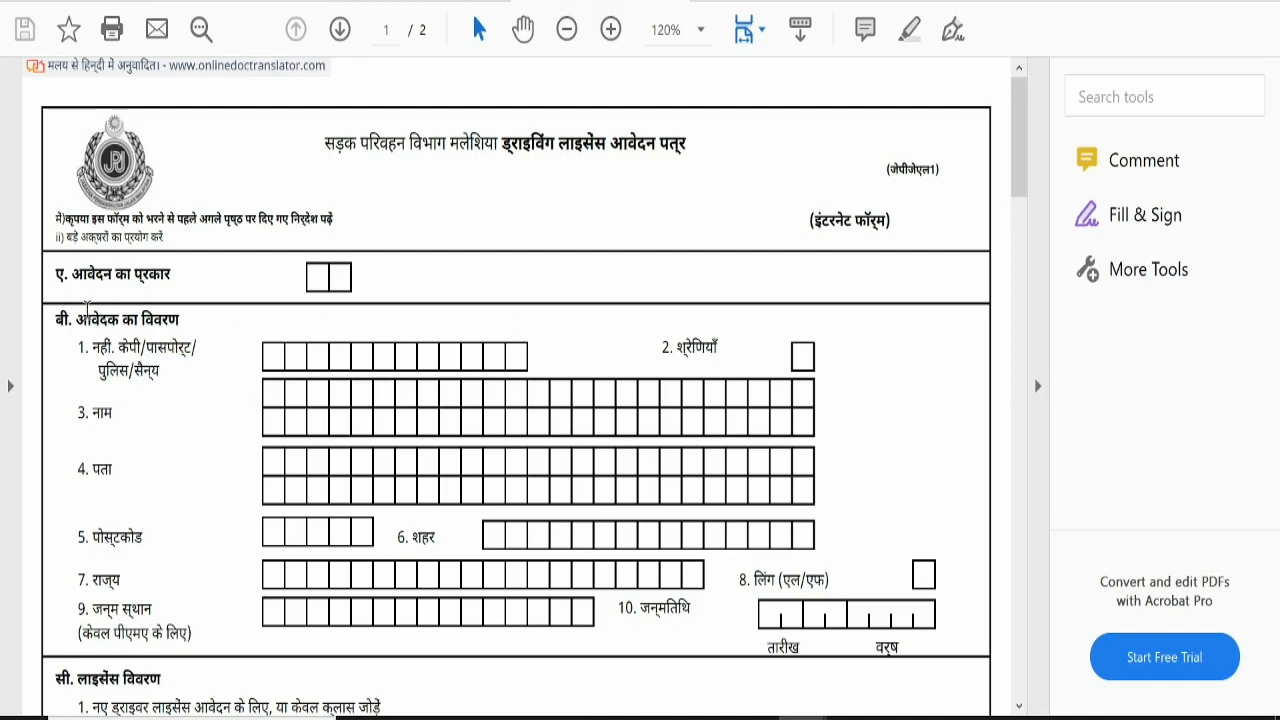
{"action": "scroll", "coordinate": [214, 555], "scroll_direction": "down", "scroll_amount": 2}
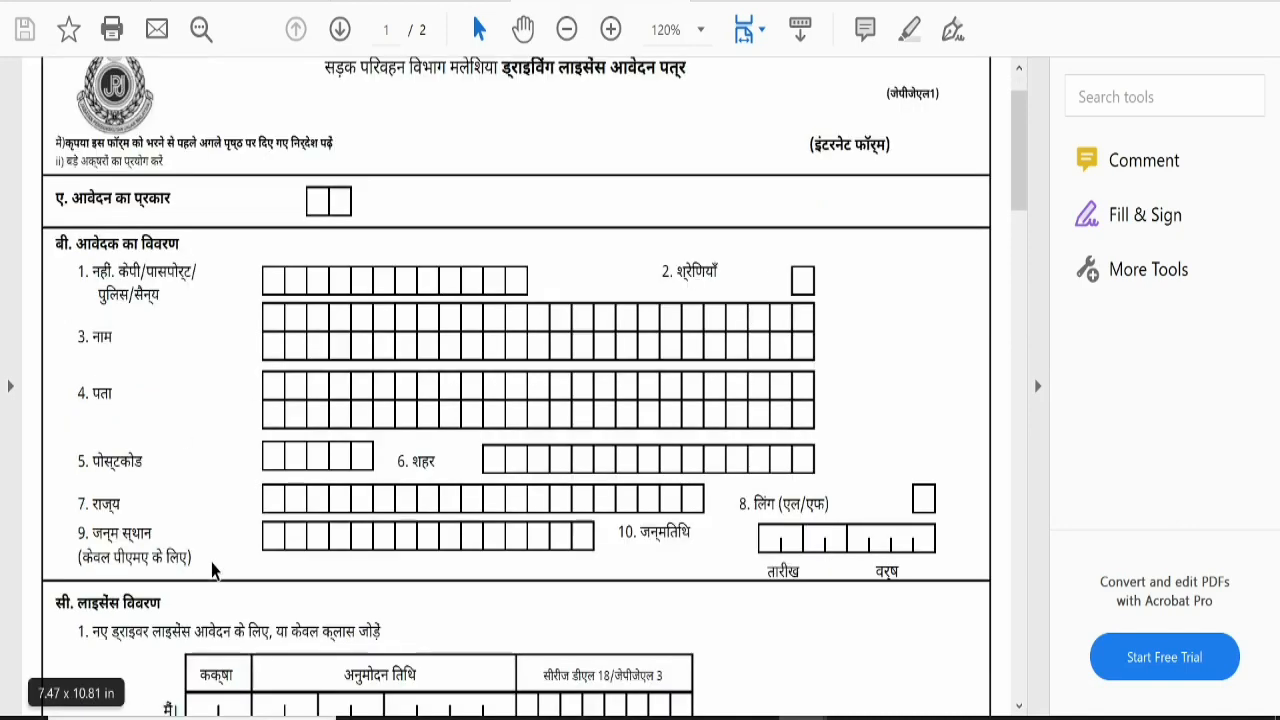
{"action": "scroll", "coordinate": [209, 557], "scroll_direction": "up", "scroll_amount": 2}
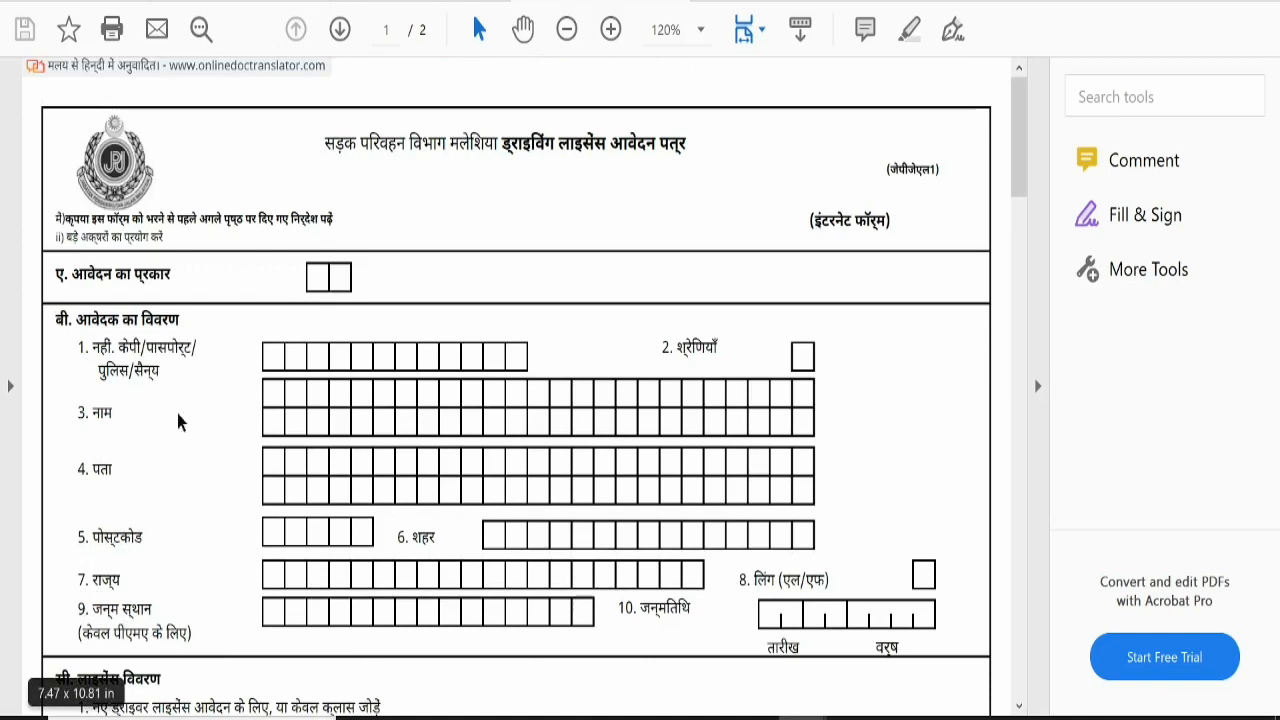
{"action": "left_click_drag", "start_coordinate": [93, 347], "coordinate": [117, 410]}
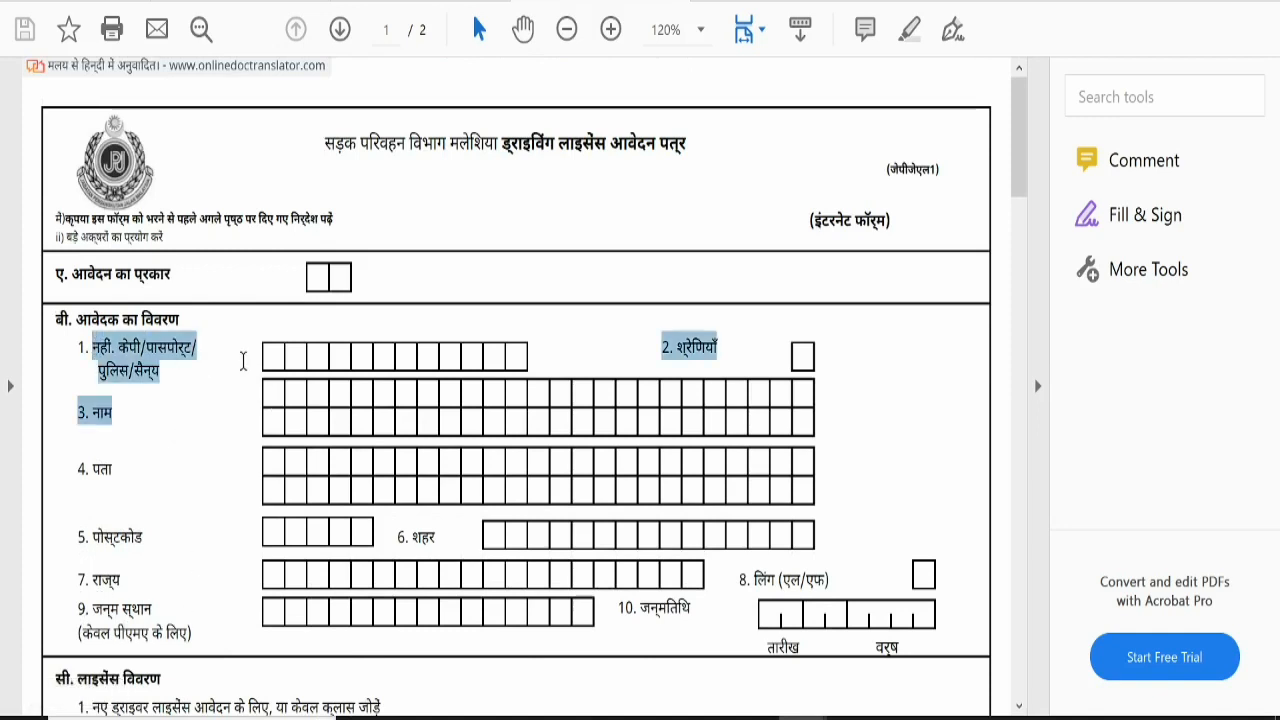
{"action": "left_click", "coordinate": [84, 415]}
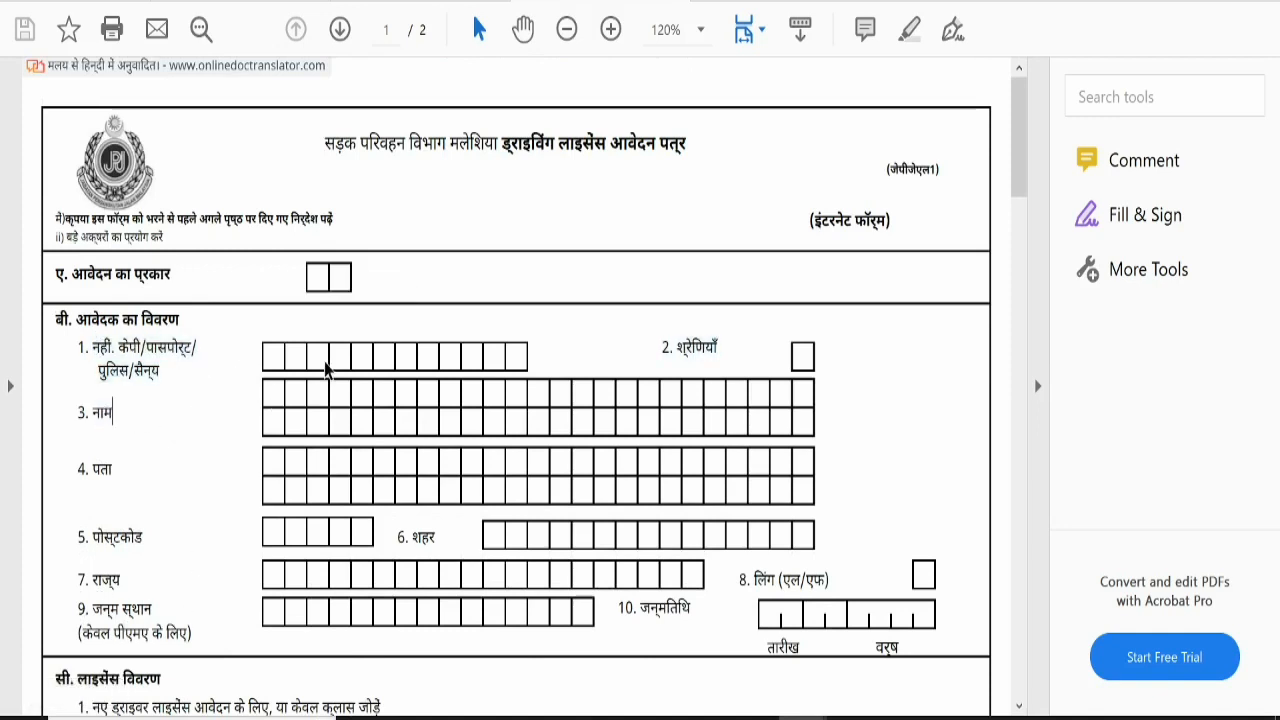